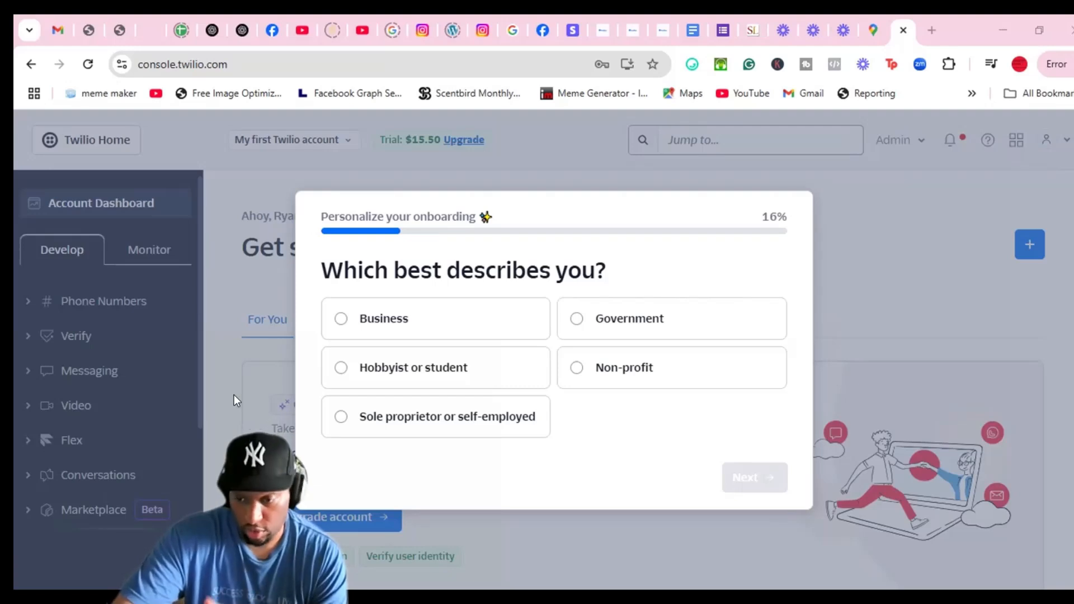
Answer the onboarding survey: account for a Business, business type Direct brand
{"action": "left_click", "coordinate": [399, 327]}
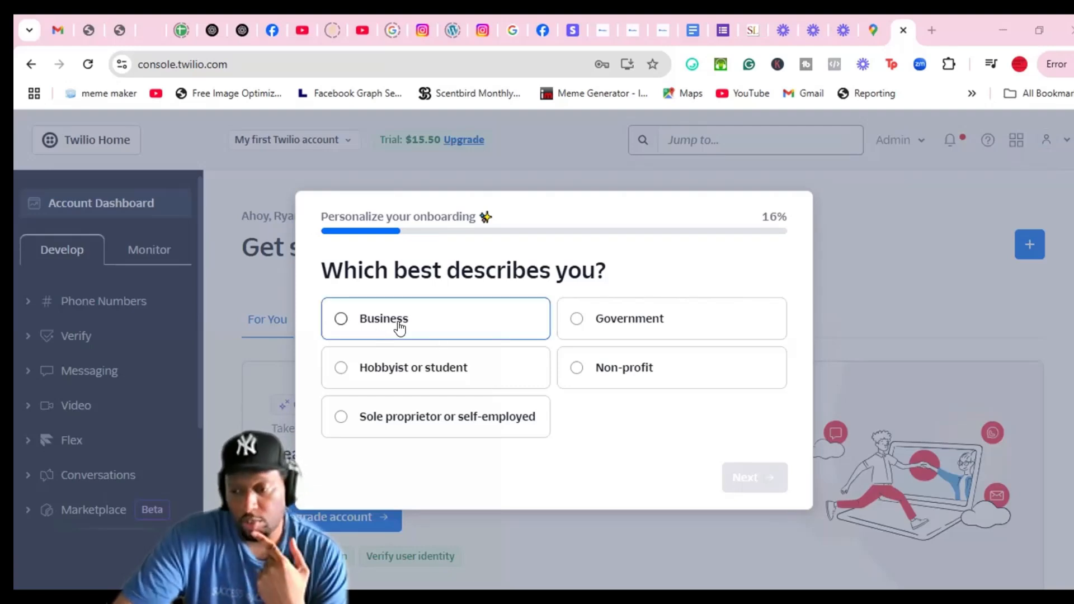
{"action": "left_click", "coordinate": [748, 480]}
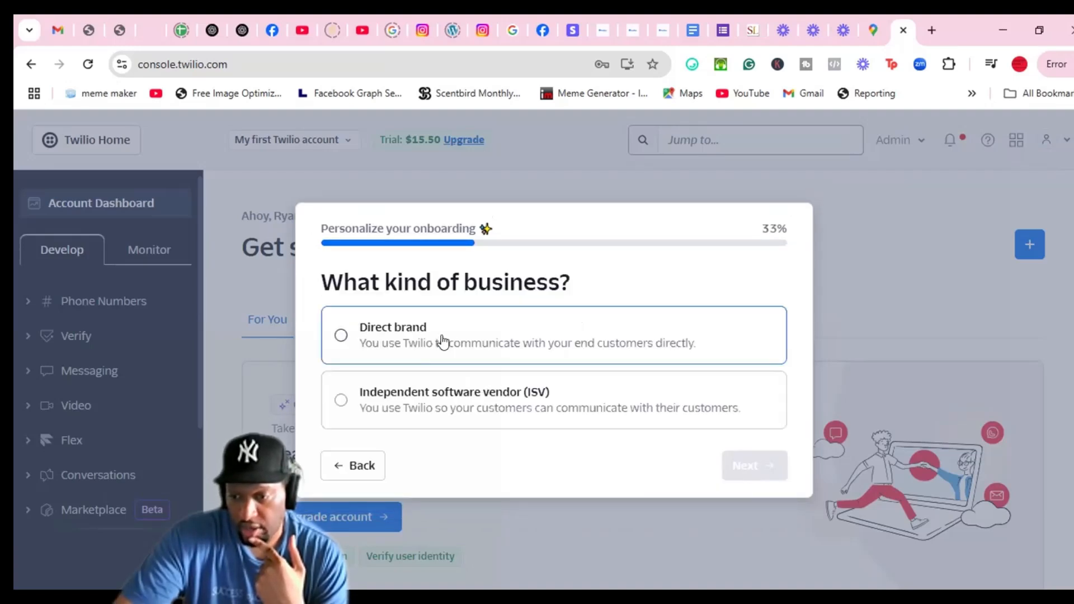
{"action": "left_click", "coordinate": [447, 340]}
{"action": "left_click", "coordinate": [743, 462]}
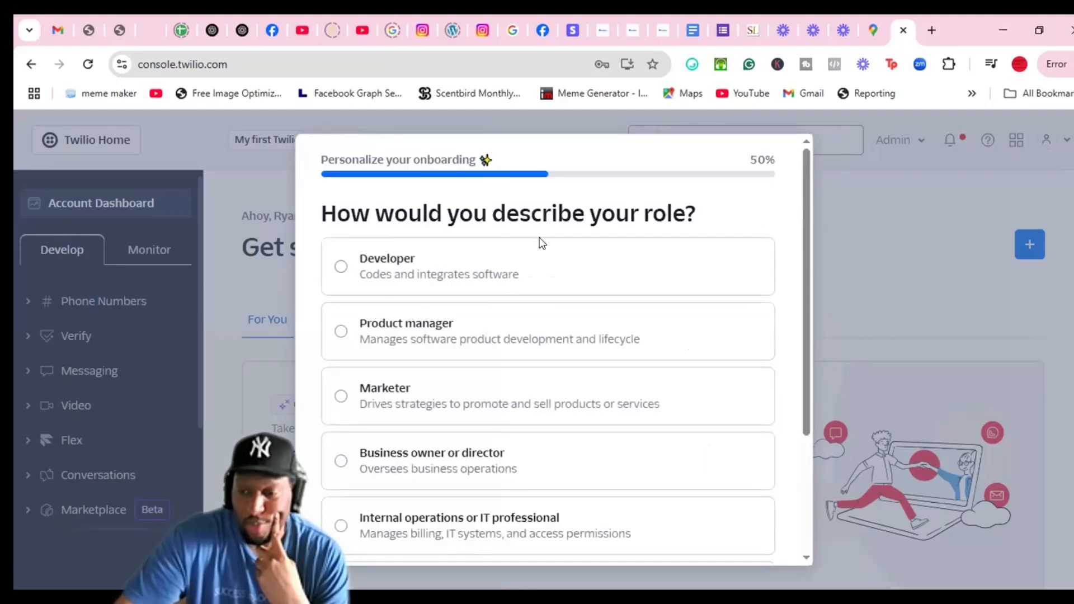
Give Marketer as the role and choose 'With 3rd party integration' as the build method
{"action": "left_click", "coordinate": [434, 392]}
{"action": "scroll", "coordinate": [748, 439], "scroll_direction": "down", "scroll_amount": 3}
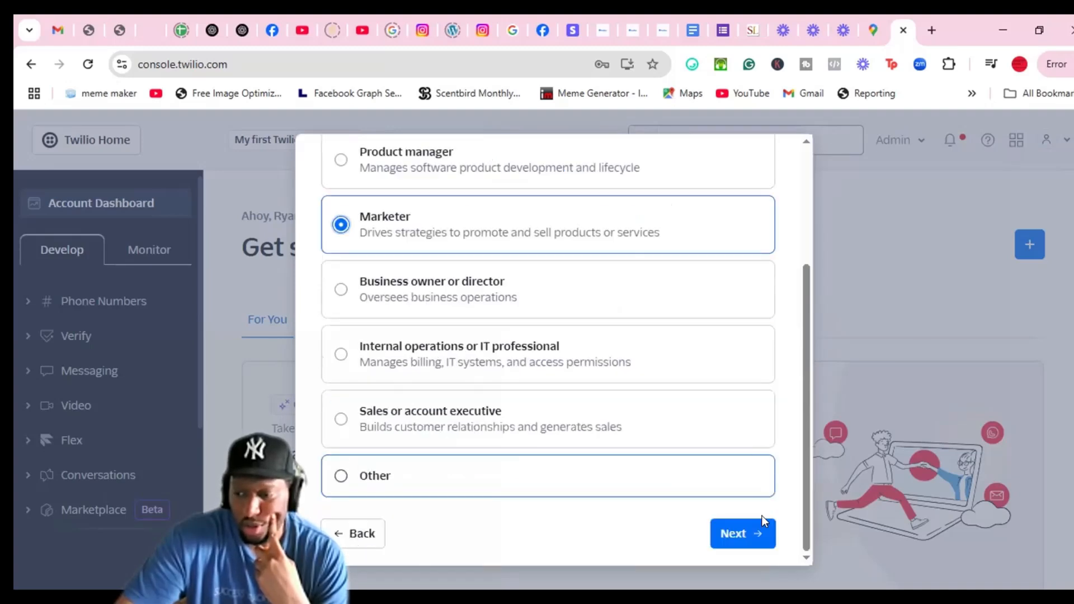
{"action": "left_click", "coordinate": [733, 535]}
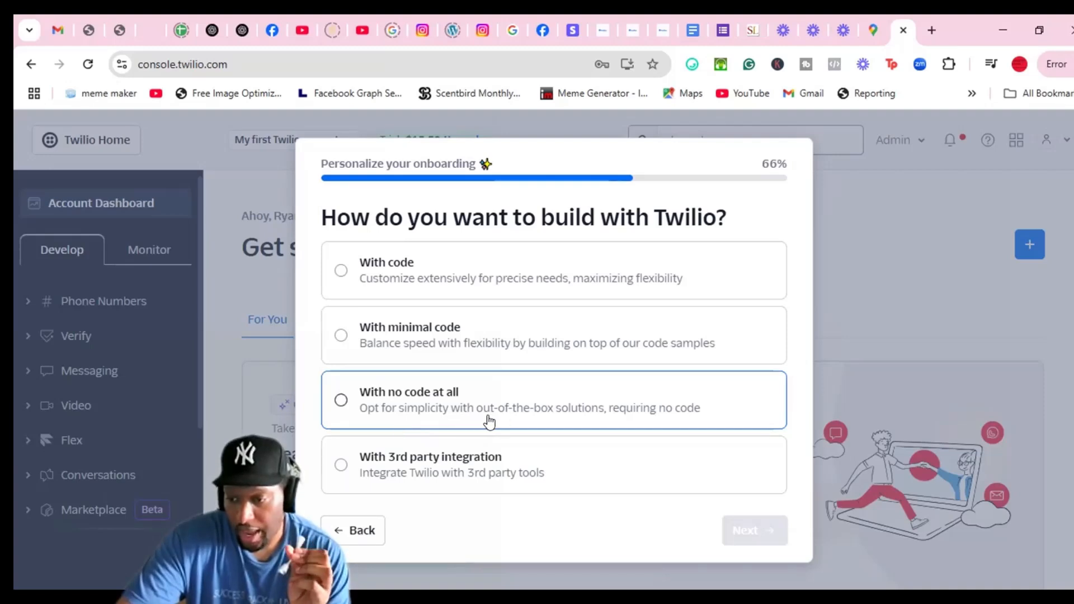
{"action": "left_click", "coordinate": [558, 408]}
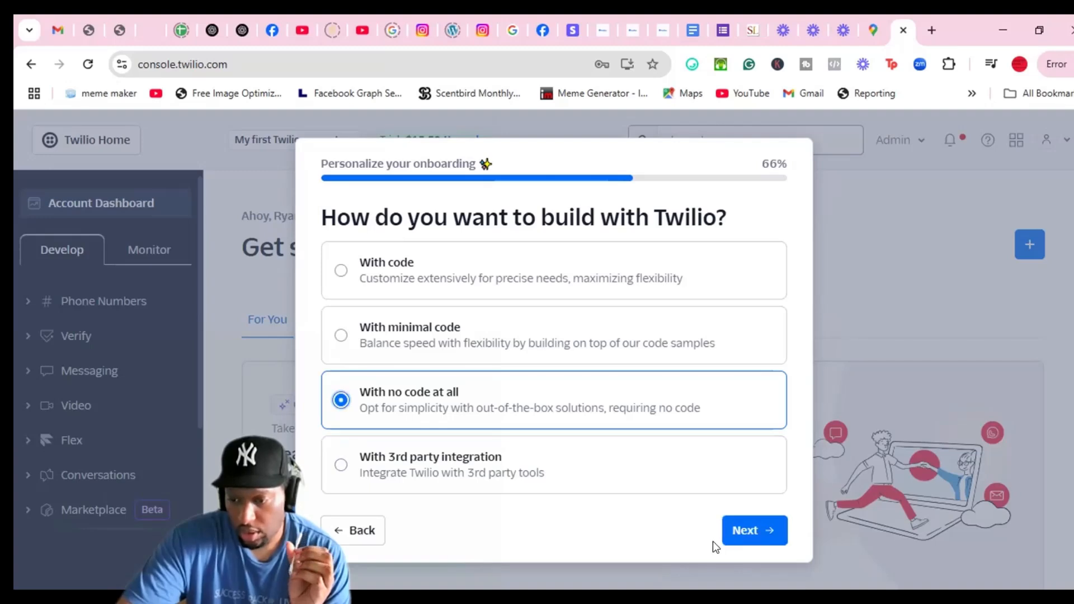
{"action": "left_click", "coordinate": [431, 473]}
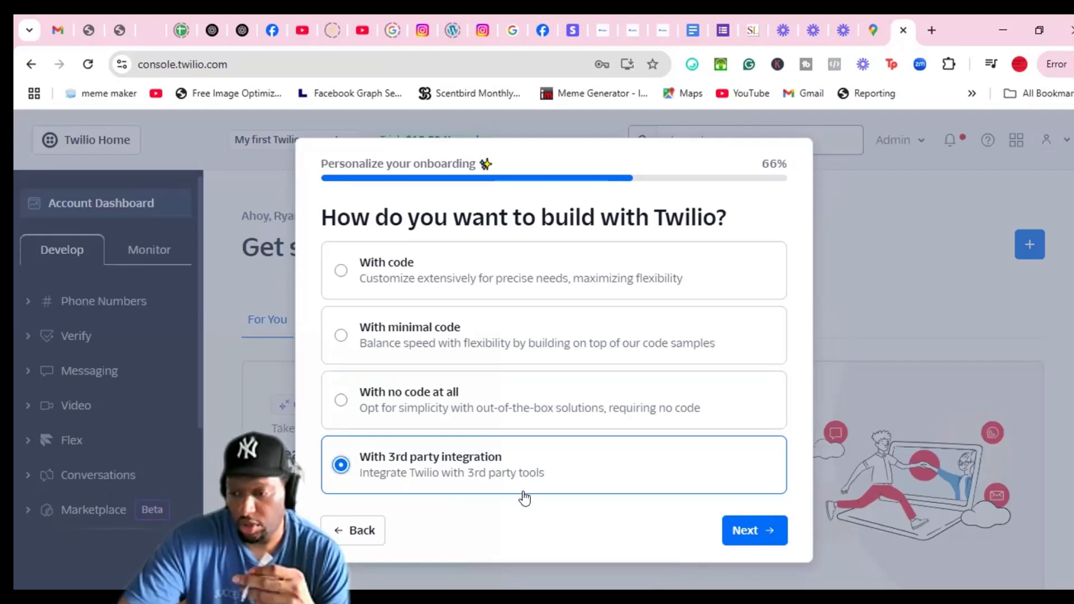
Switch the build method back to no code and advance the survey
{"action": "left_click", "coordinate": [743, 529]}
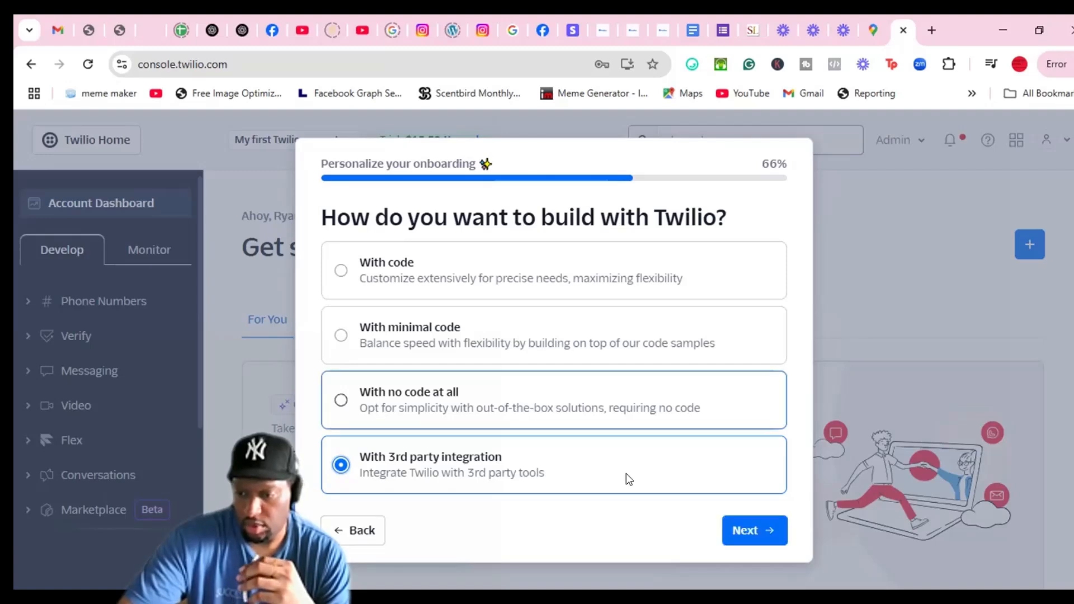
{"action": "left_click", "coordinate": [620, 414]}
{"action": "left_click", "coordinate": [744, 531]}
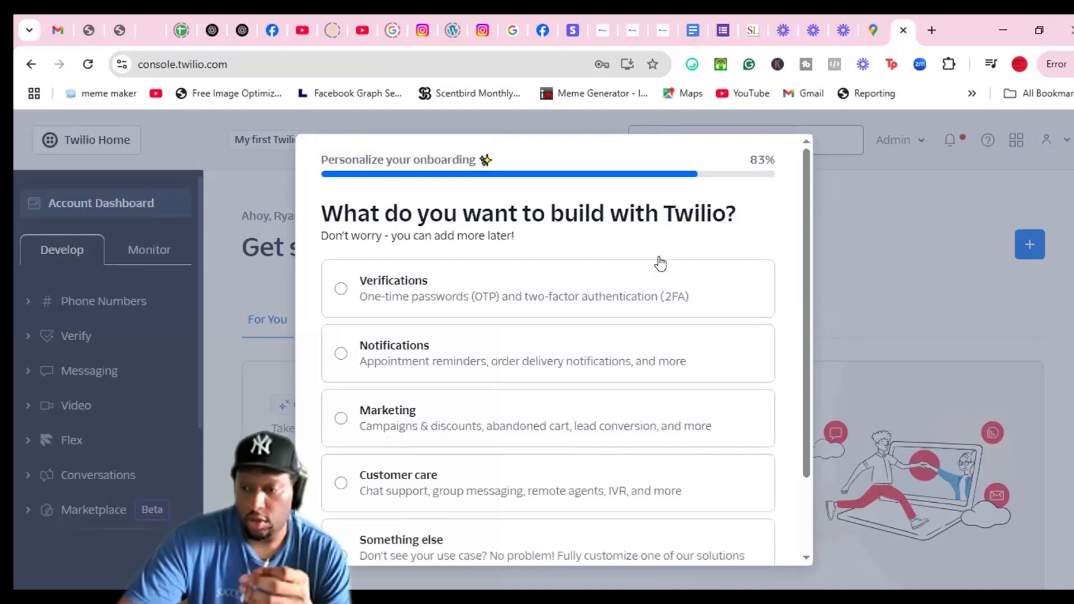
{"action": "scroll", "coordinate": [660, 262], "scroll_direction": "down", "scroll_amount": 2}
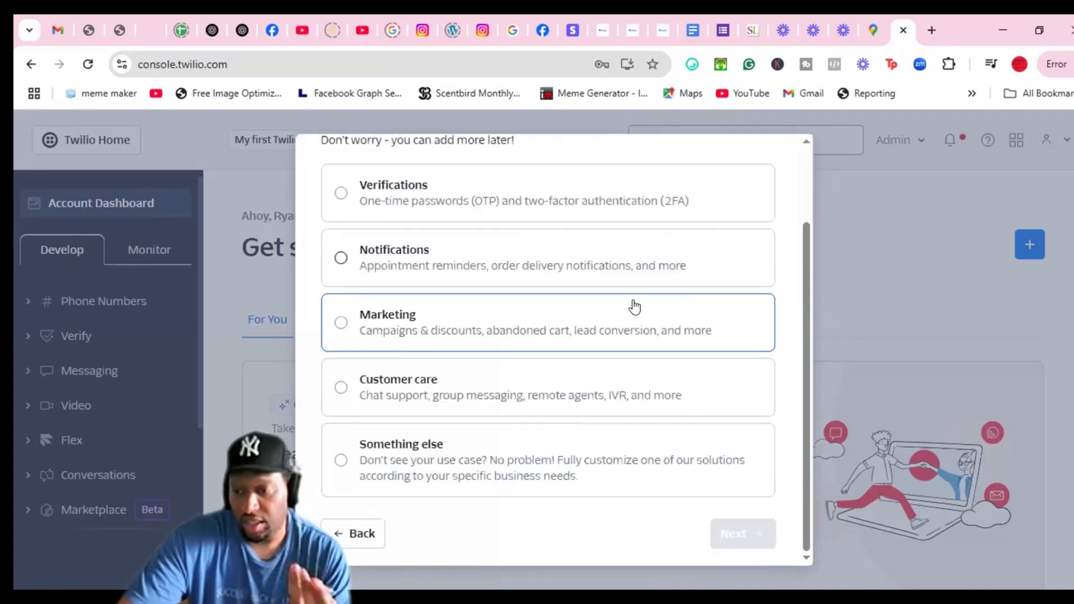
Choose Marketing as what to build and Voice as the channel, finishing onboarding
{"action": "left_click", "coordinate": [444, 336]}
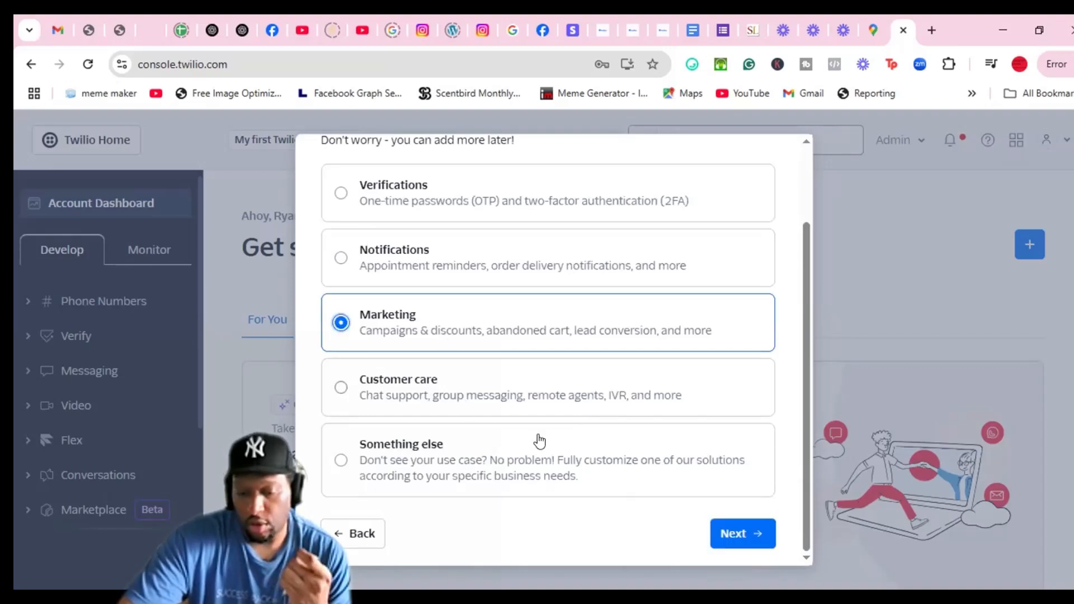
{"action": "left_click", "coordinate": [731, 535]}
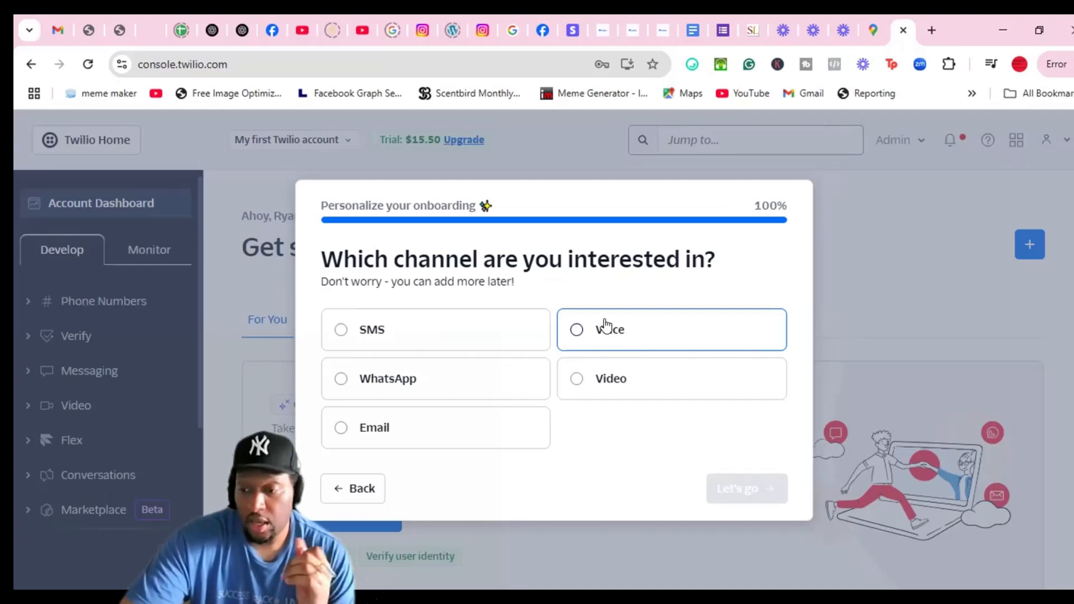
{"action": "left_click", "coordinate": [591, 337]}
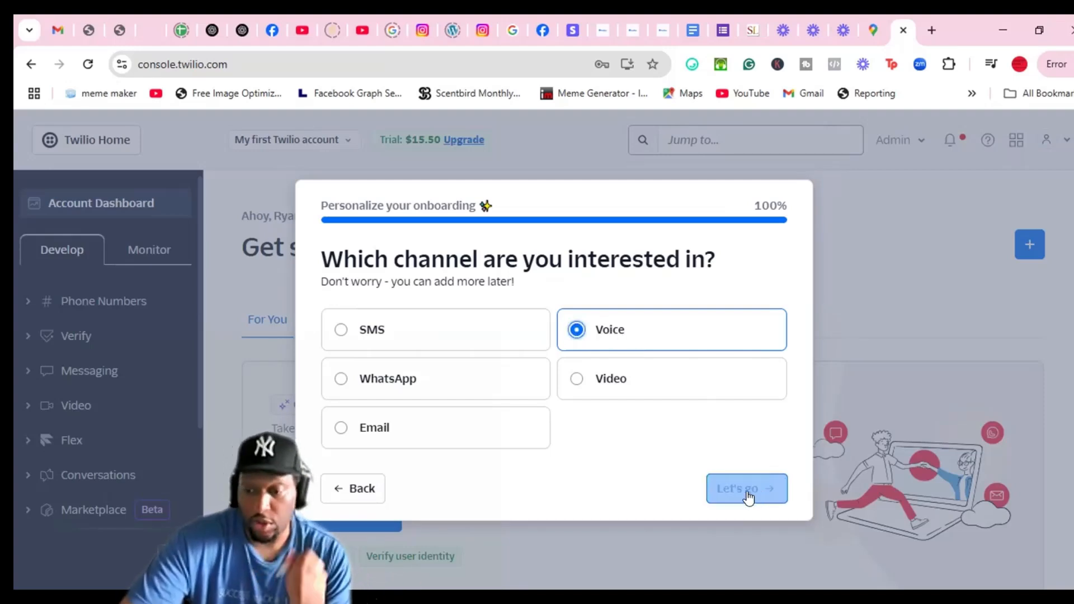
{"action": "left_click", "coordinate": [744, 496]}
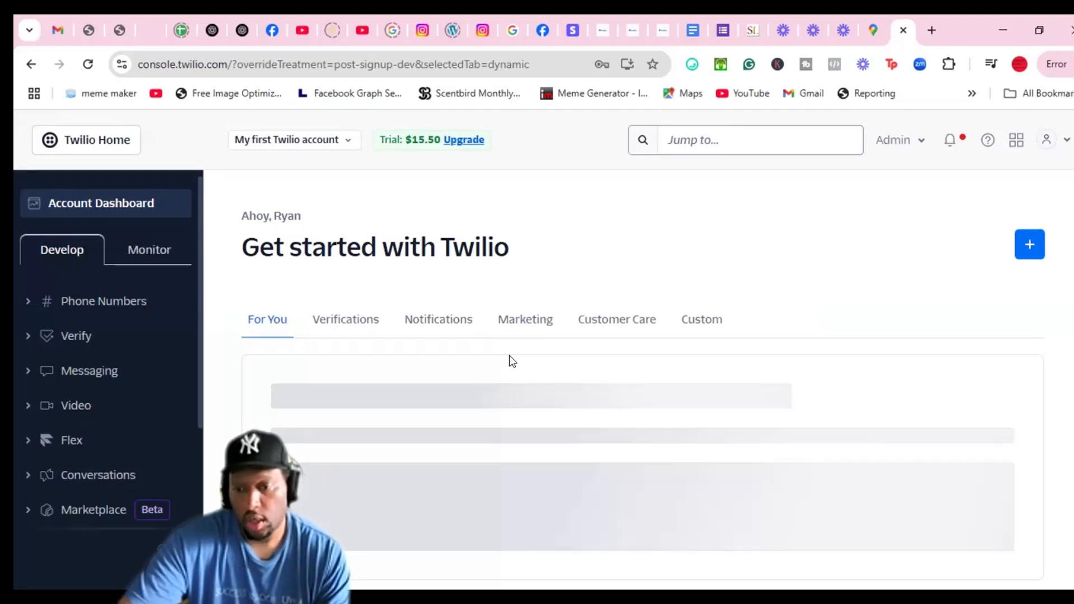
Open Phone Numbers > Manage in the sidebar to reach Buy a number
{"action": "left_click", "coordinate": [99, 305]}
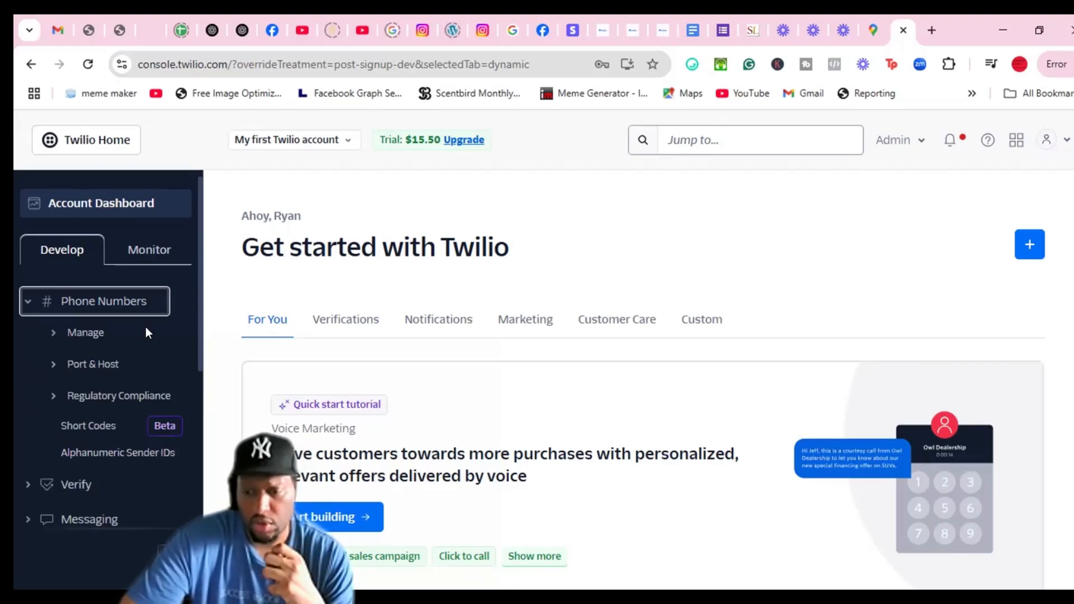
{"action": "left_click", "coordinate": [100, 334]}
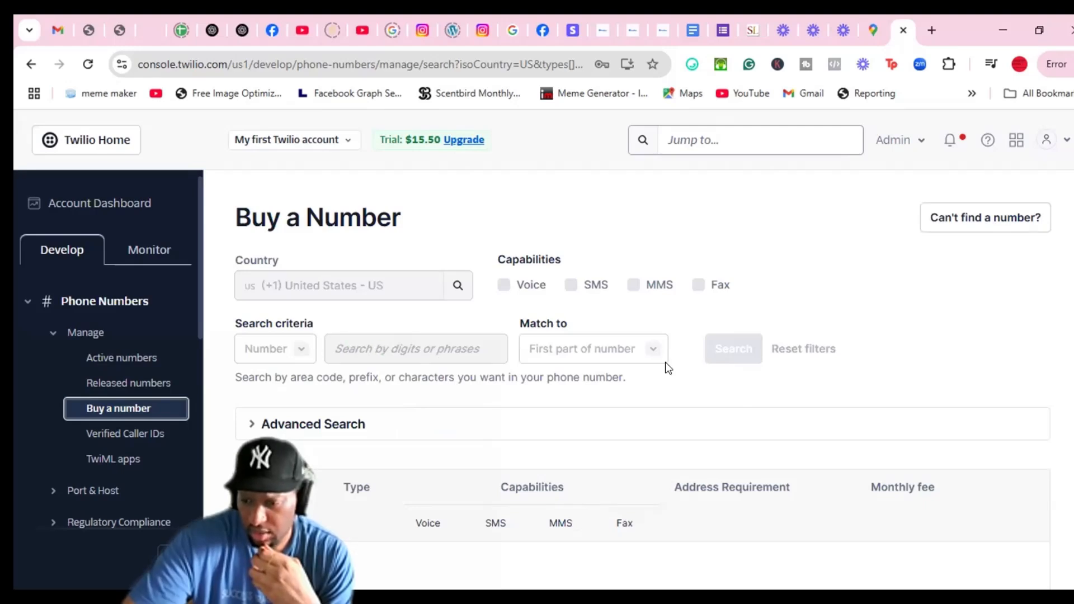
Search United States numbers by the digits 804 and browse the $1.15 monthly results
{"action": "scroll", "coordinate": [822, 434], "scroll_direction": "down", "scroll_amount": 4}
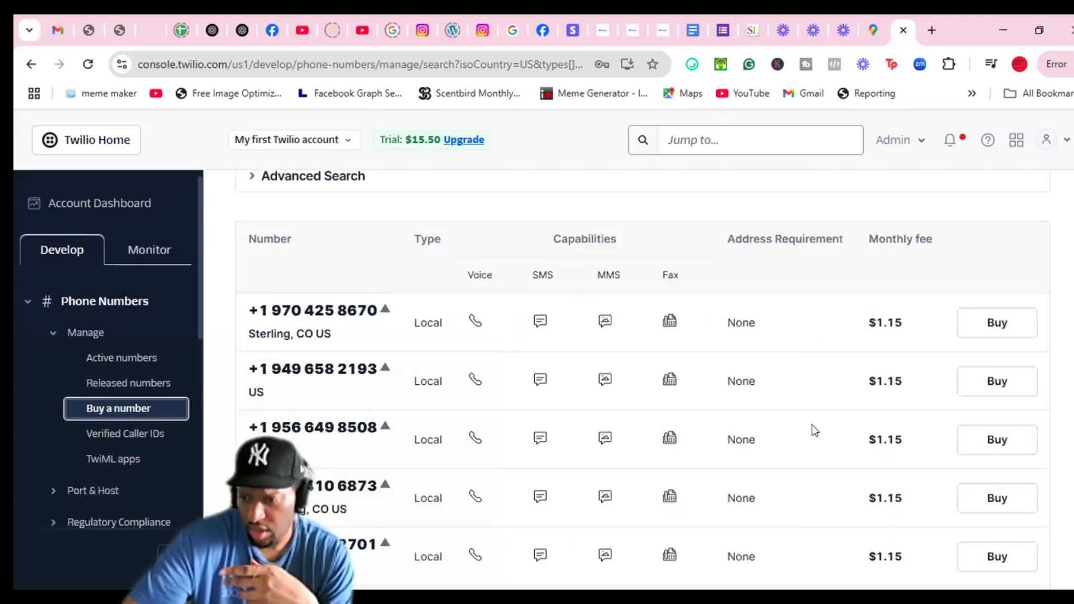
{"action": "scroll", "coordinate": [811, 425], "scroll_direction": "down", "scroll_amount": 4}
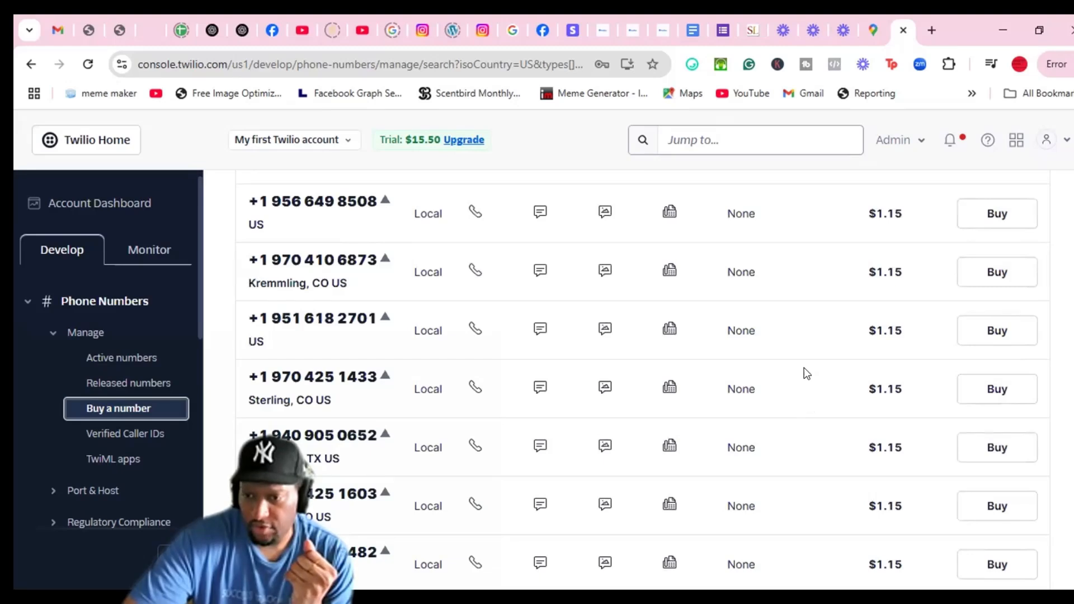
{"action": "scroll", "coordinate": [782, 391], "scroll_direction": "up", "scroll_amount": 6}
{"action": "scroll", "coordinate": [426, 412], "scroll_direction": "up", "scroll_amount": 3}
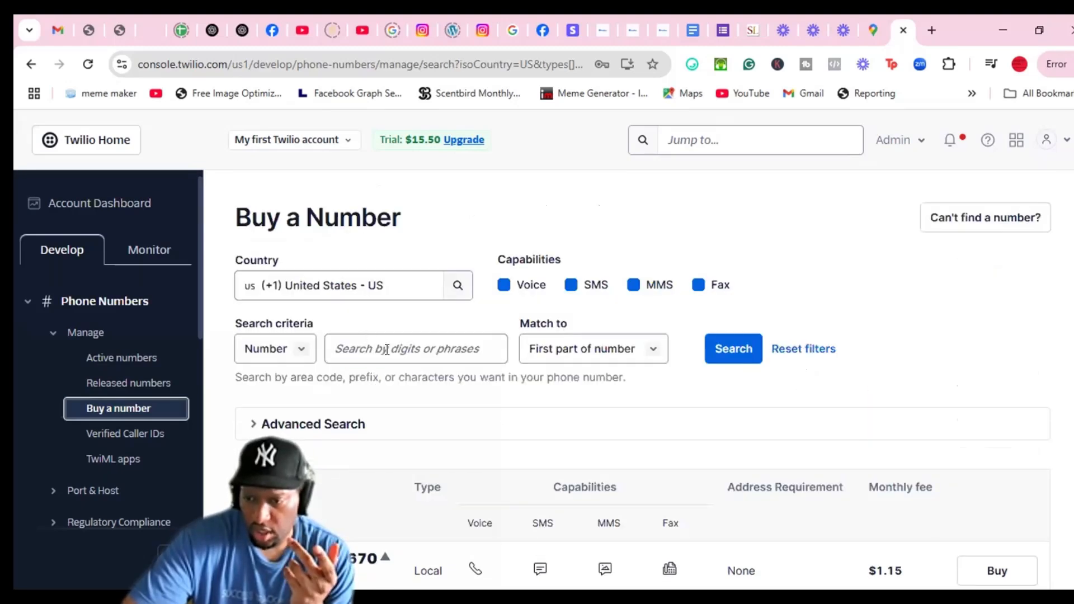
{"action": "left_click", "coordinate": [386, 349]}
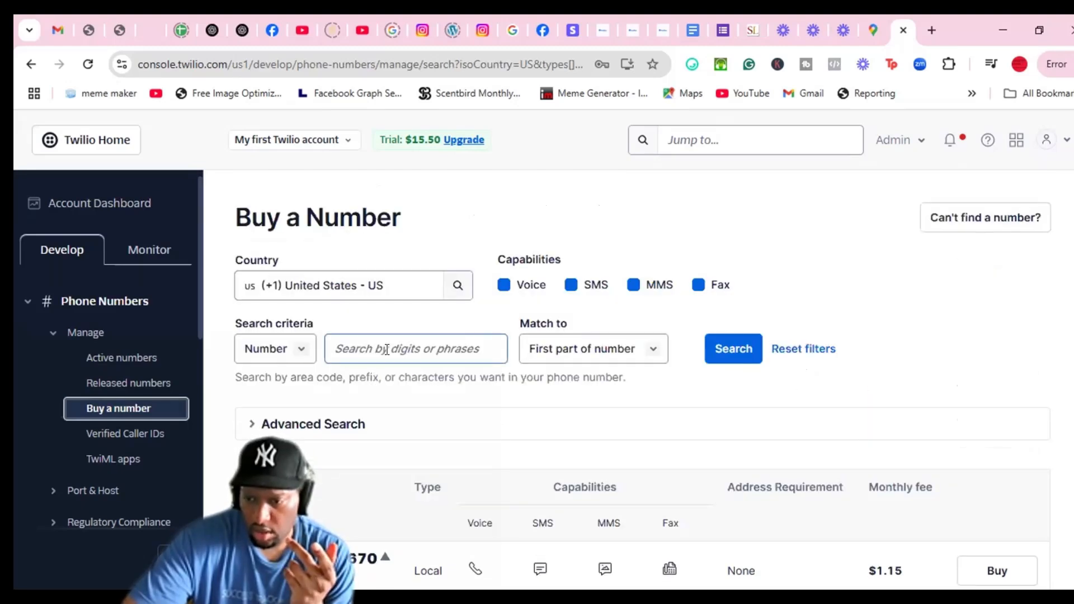
{"action": "left_click", "coordinate": [326, 351]}
{"action": "type", "text": "8"}
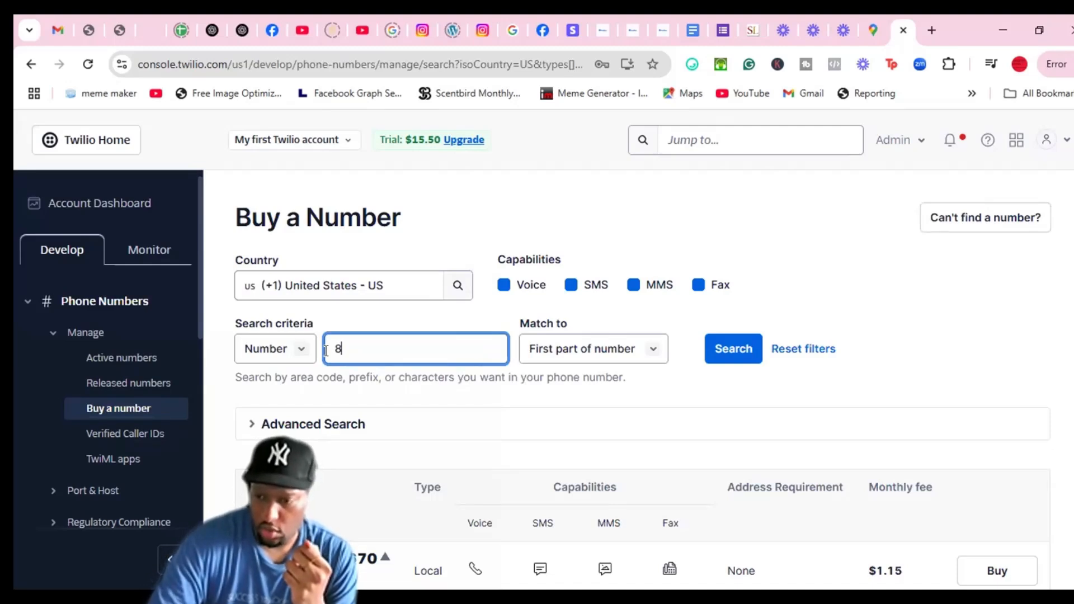
{"action": "type", "text": "04"}
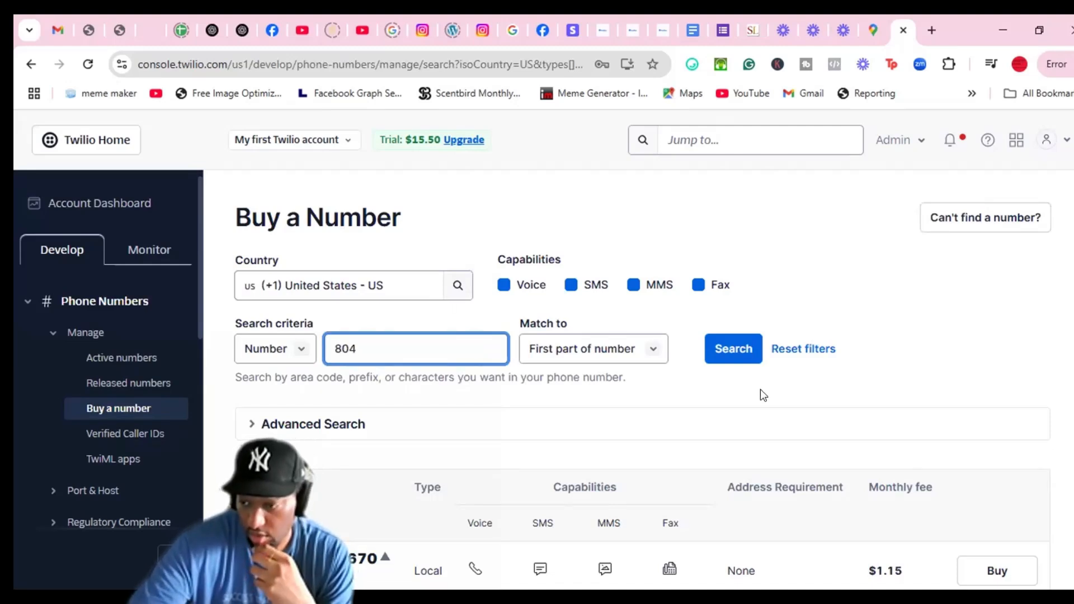
{"action": "left_click", "coordinate": [734, 357]}
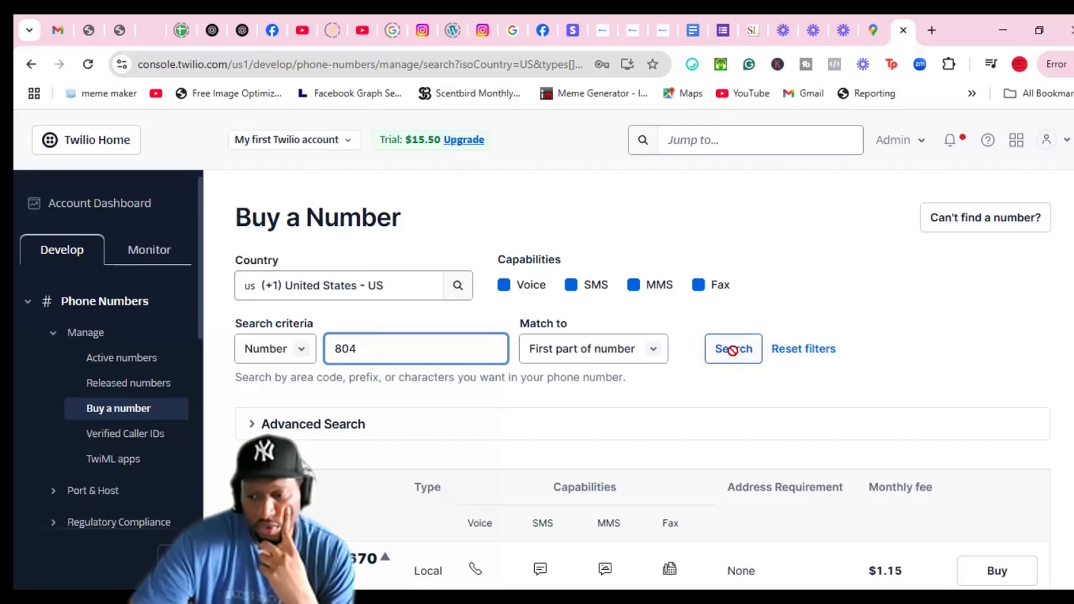
{"action": "scroll", "coordinate": [856, 330], "scroll_direction": "down", "scroll_amount": 2}
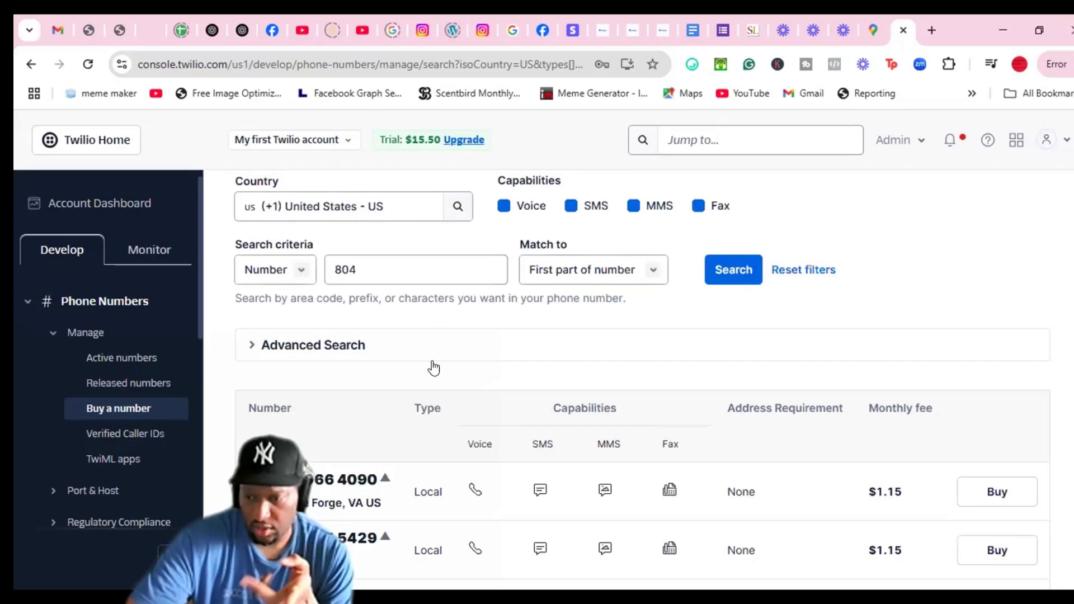
{"action": "scroll", "coordinate": [431, 367], "scroll_direction": "down", "scroll_amount": 4}
{"action": "scroll", "coordinate": [399, 369], "scroll_direction": "down", "scroll_amount": 4}
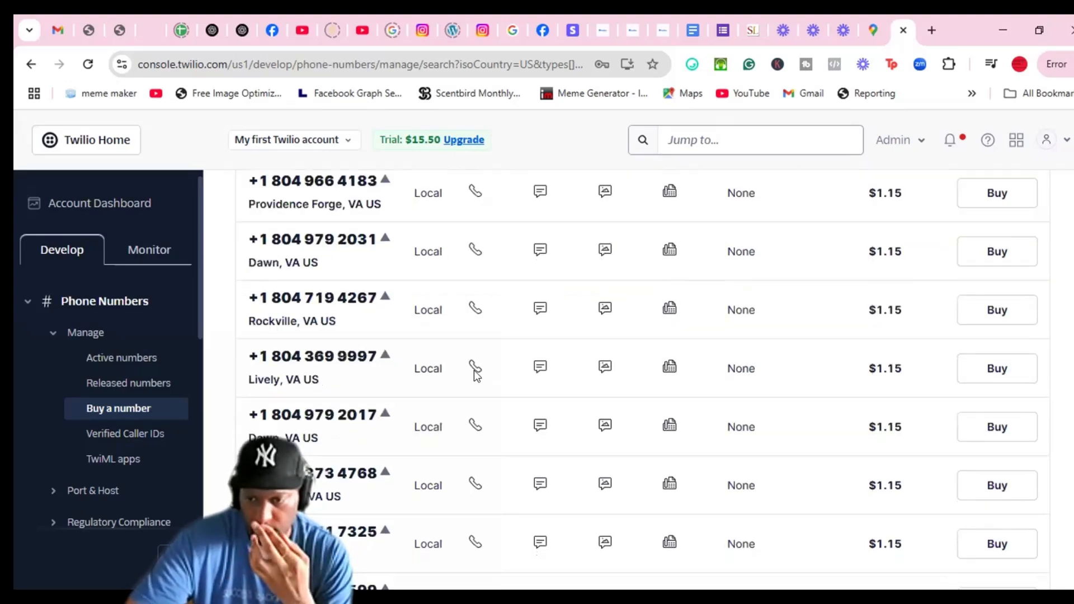
{"action": "scroll", "coordinate": [481, 371], "scroll_direction": "up", "scroll_amount": 1}
{"action": "scroll", "coordinate": [525, 371], "scroll_direction": "up", "scroll_amount": 7}
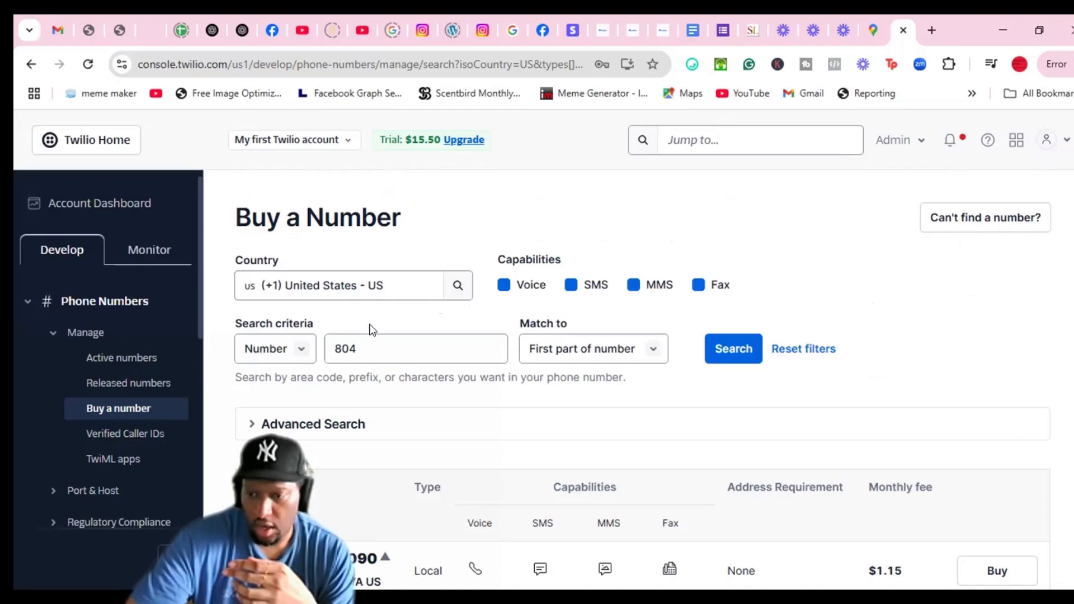
Set the search country to India and look over the results
{"action": "left_click", "coordinate": [339, 286]}
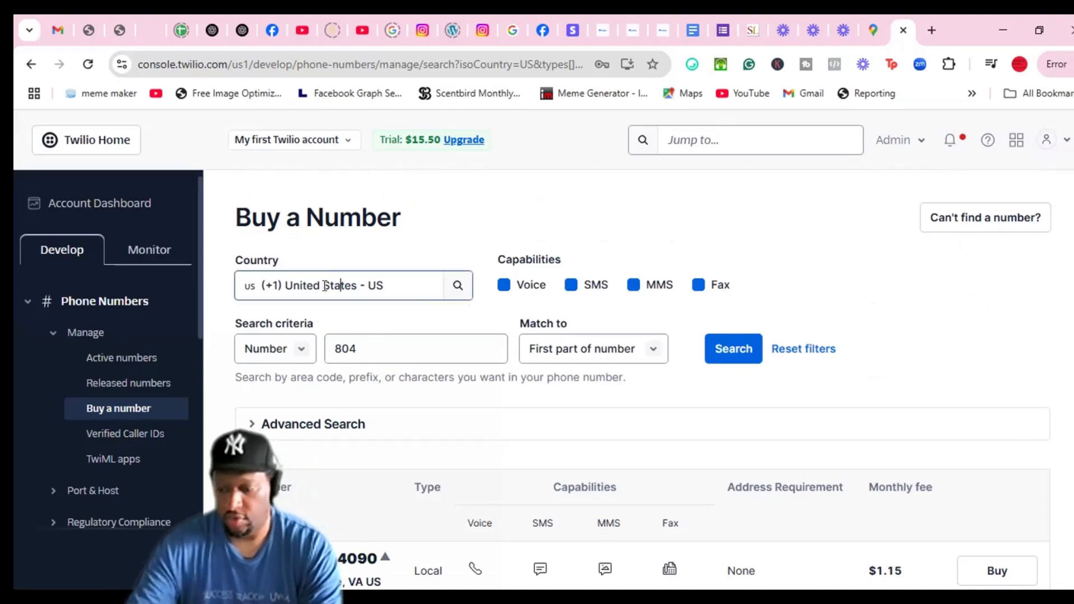
{"action": "left_click", "coordinate": [325, 286]}
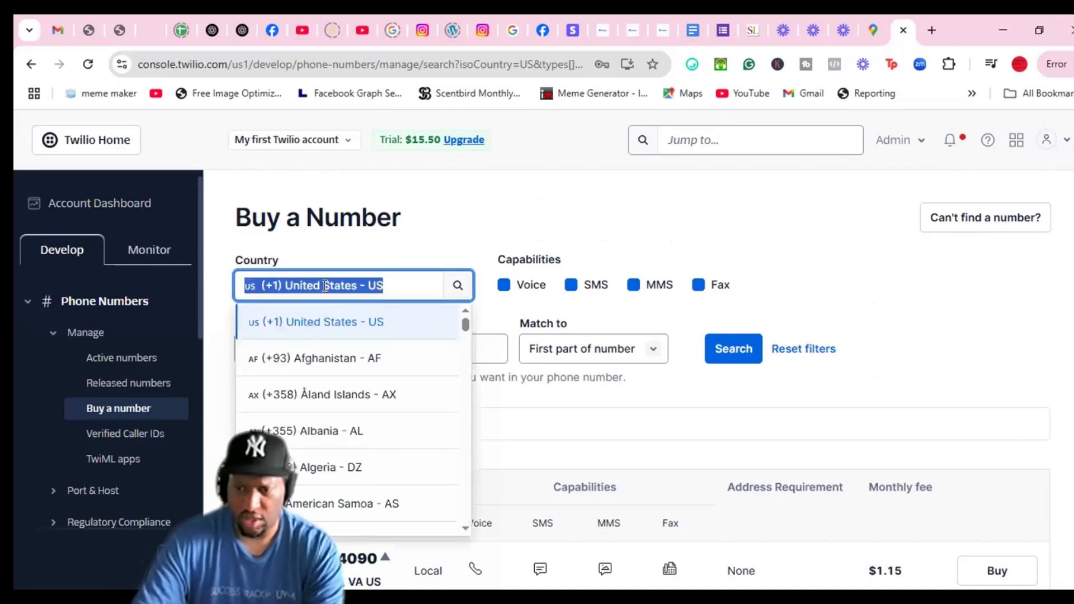
{"action": "type", "text": "in"}
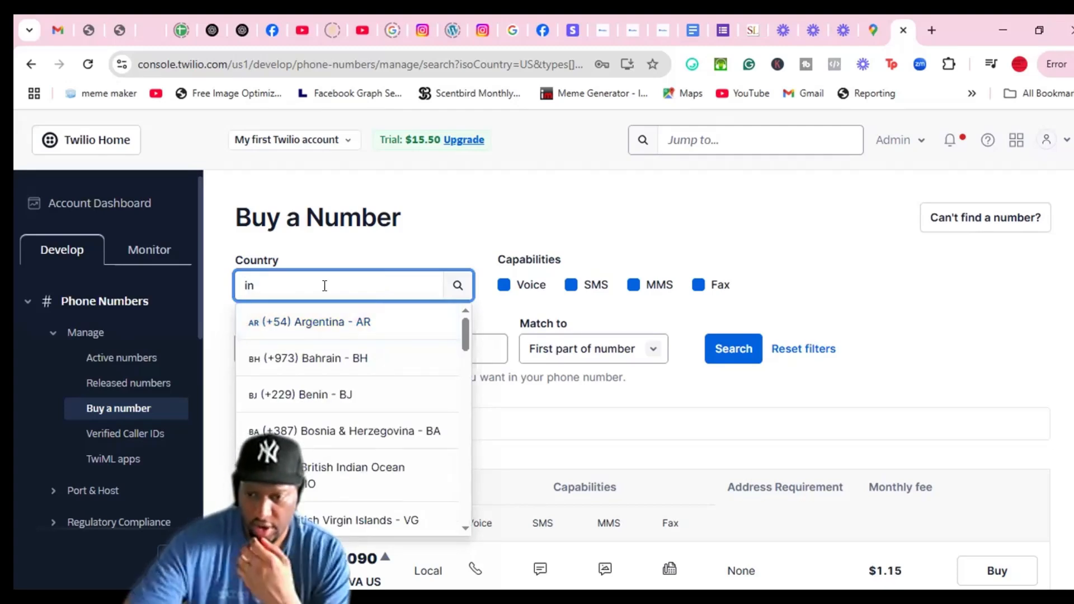
{"action": "type", "text": "di"}
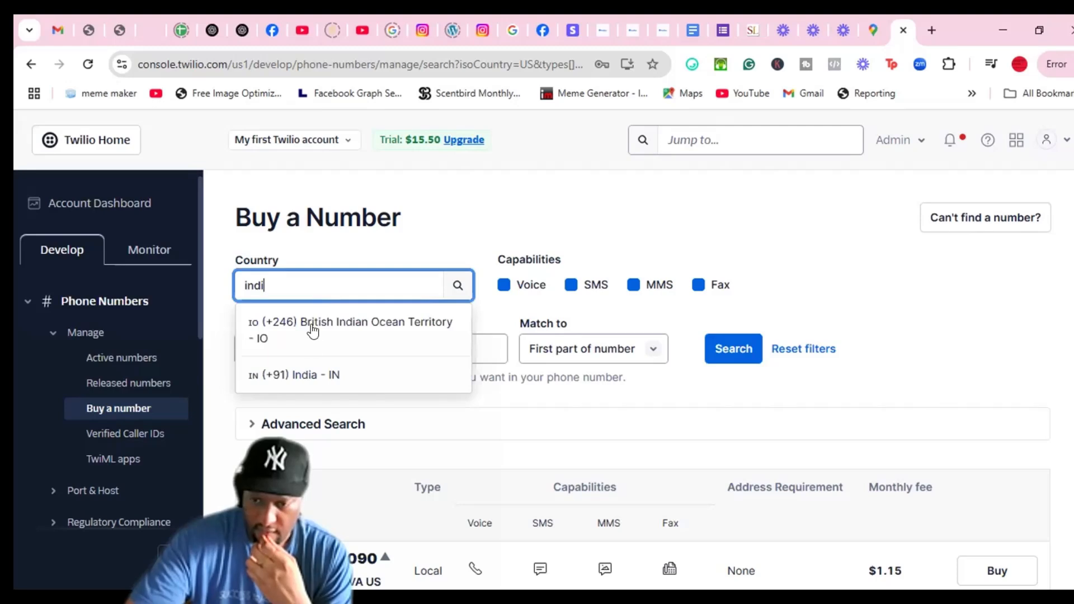
{"action": "type", "text": "an"}
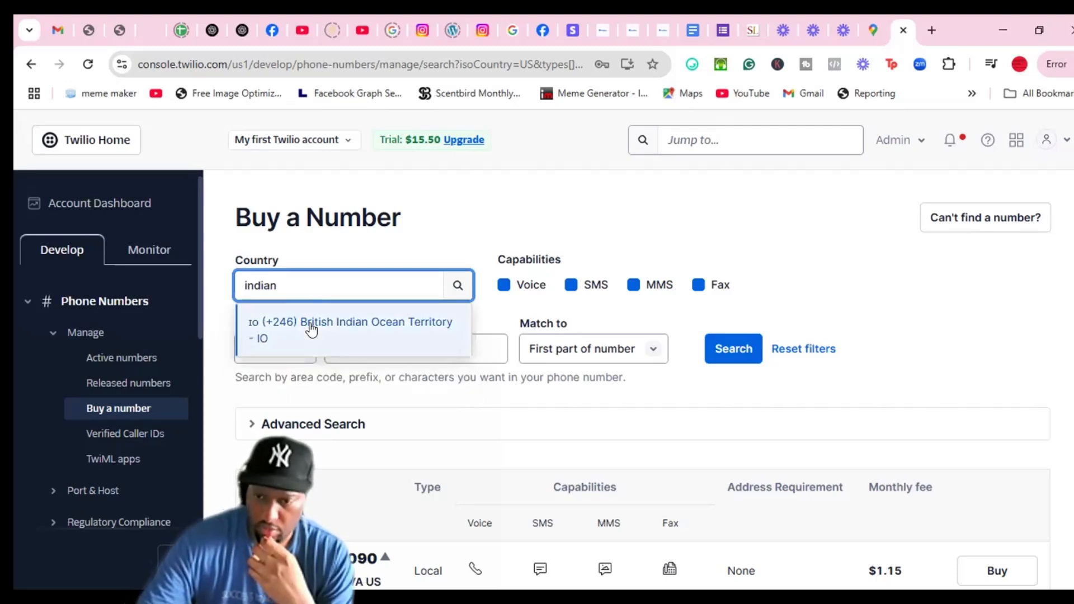
{"action": "key", "text": "BackSpace"}
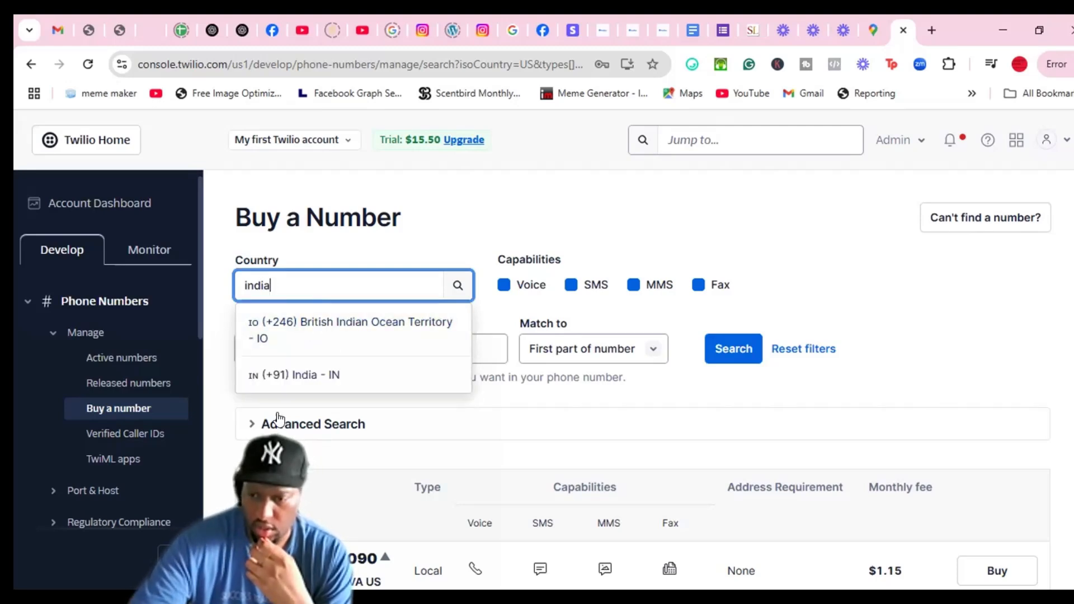
{"action": "left_click", "coordinate": [299, 379]}
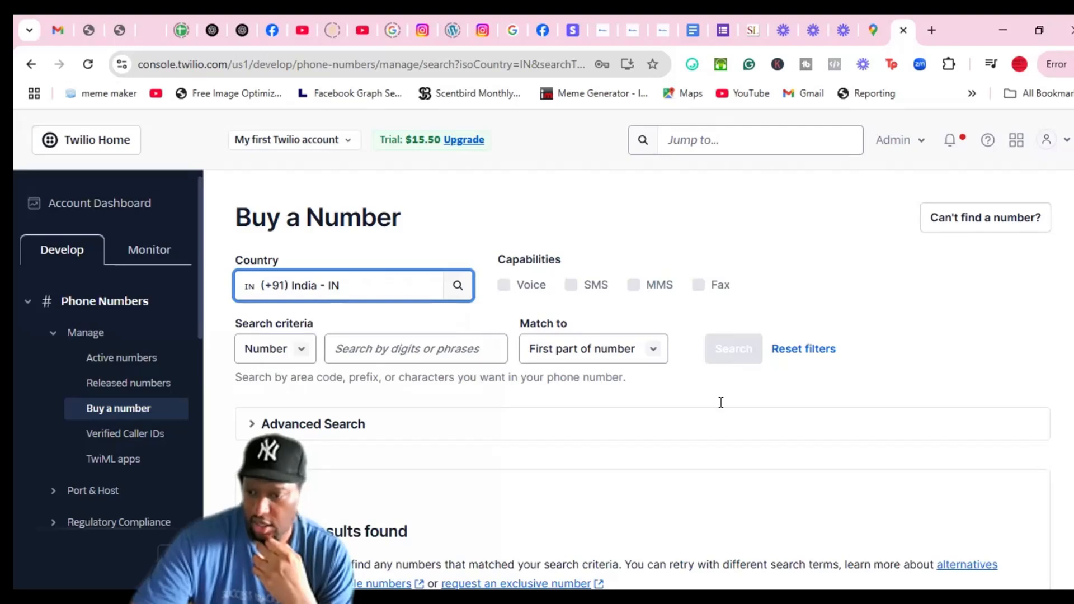
{"action": "scroll", "coordinate": [718, 401], "scroll_direction": "down", "scroll_amount": 3}
{"action": "scroll", "coordinate": [712, 402], "scroll_direction": "up", "scroll_amount": 3}
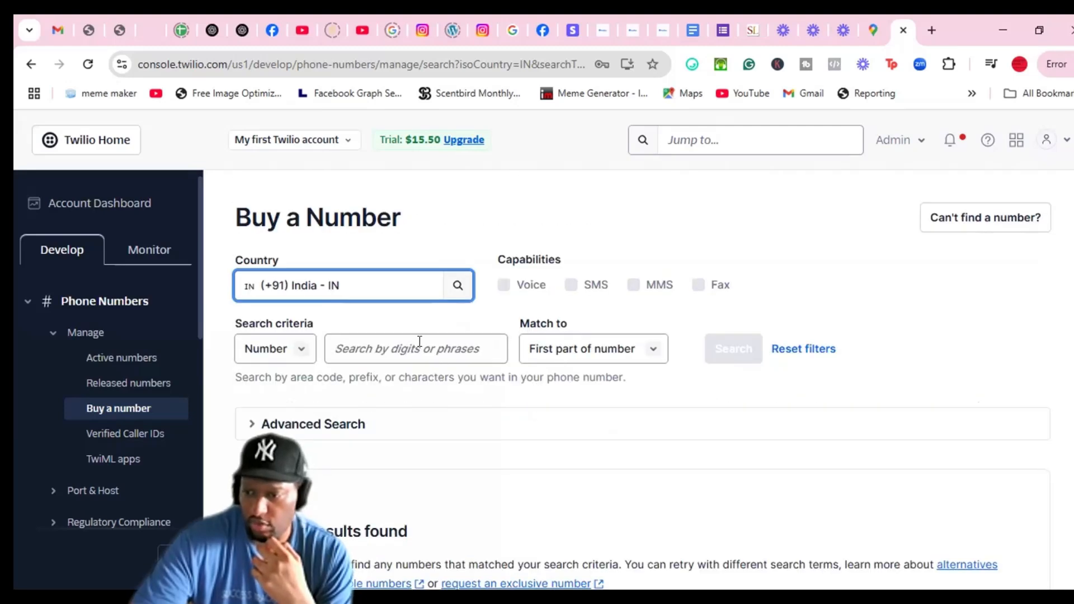
Change the search country to Mexico and review its available numbers
{"action": "left_click", "coordinate": [366, 291]}
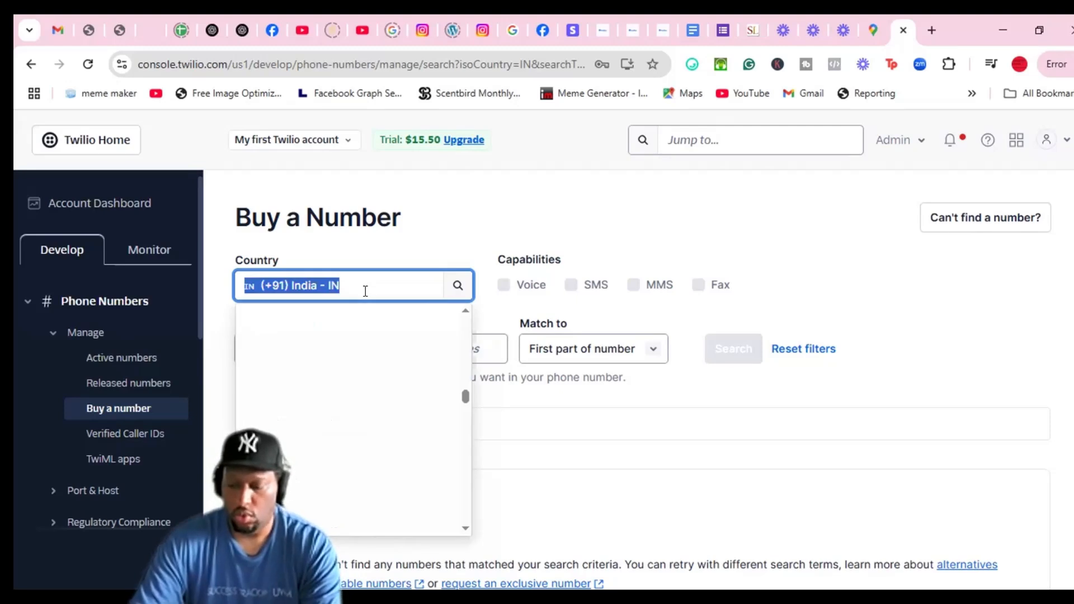
{"action": "type", "text": "me"}
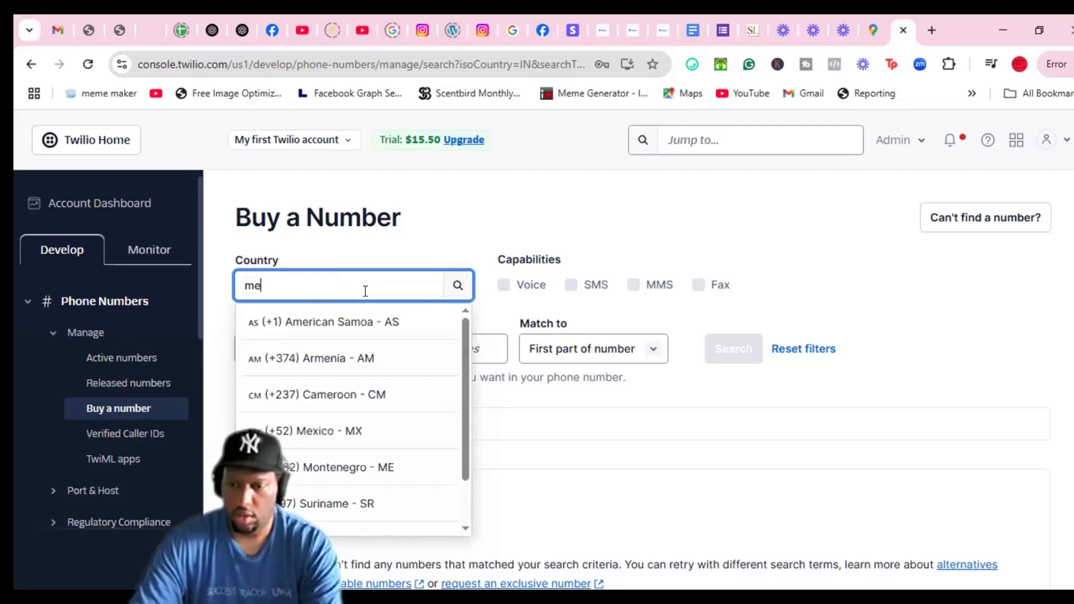
{"action": "type", "text": "xico"}
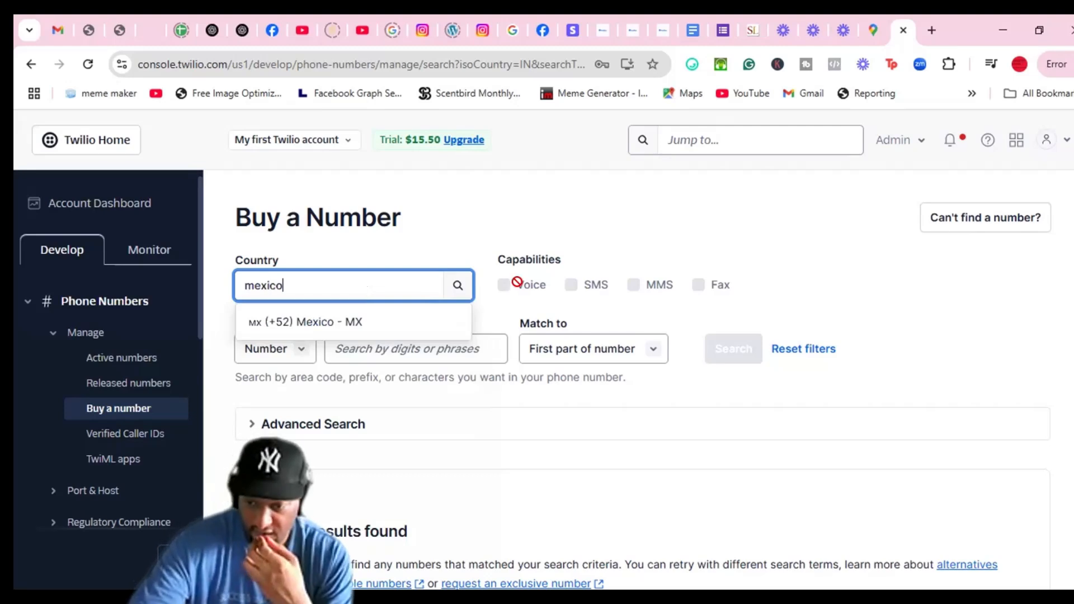
{"action": "left_click", "coordinate": [313, 323]}
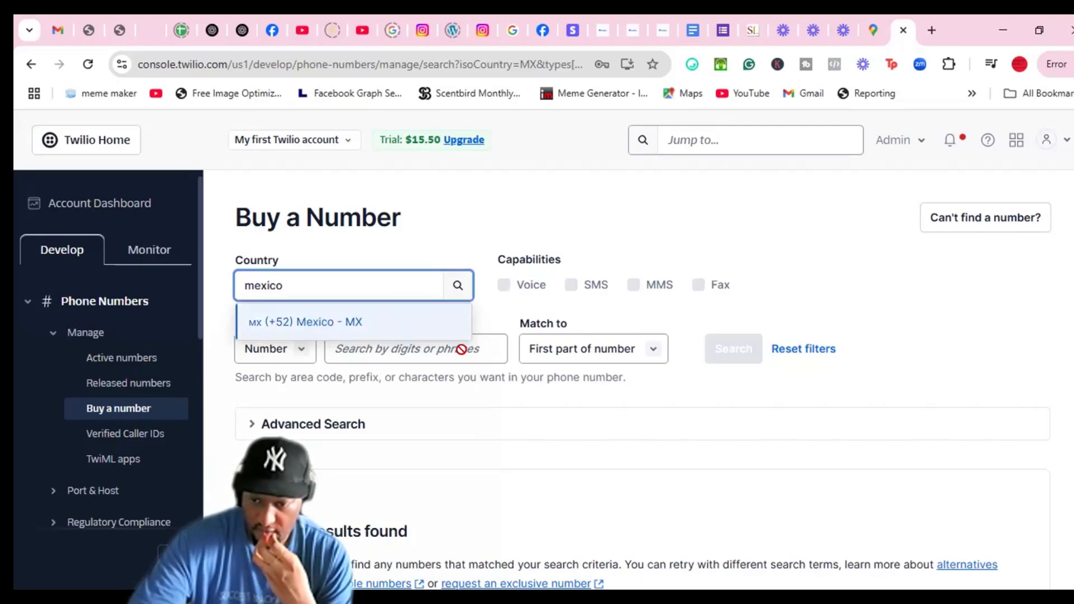
{"action": "scroll", "coordinate": [568, 391], "scroll_direction": "down", "scroll_amount": 5}
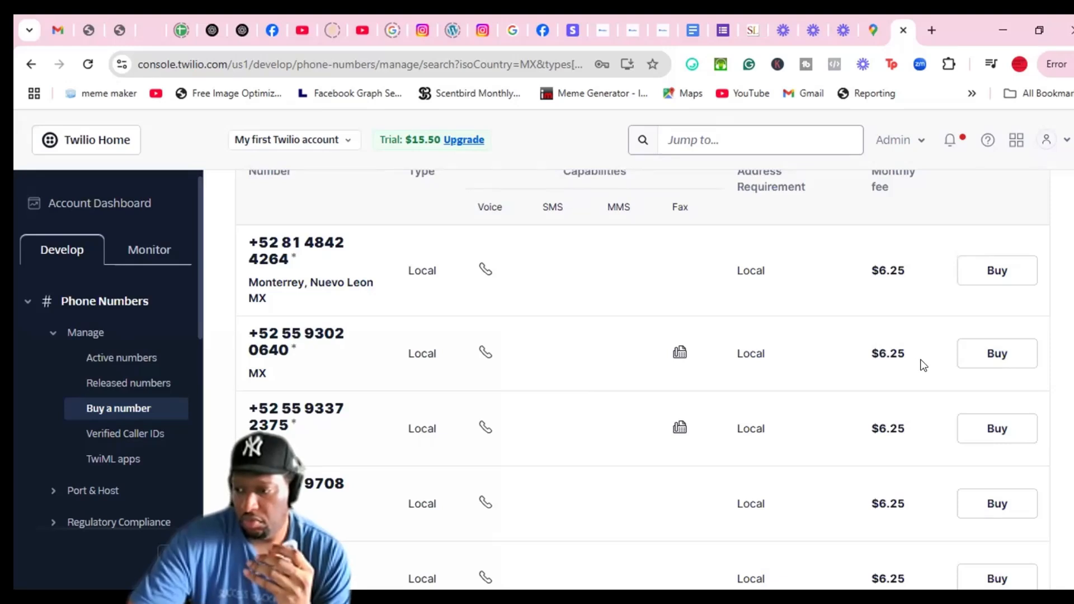
{"action": "scroll", "coordinate": [918, 360], "scroll_direction": "up", "scroll_amount": 4}
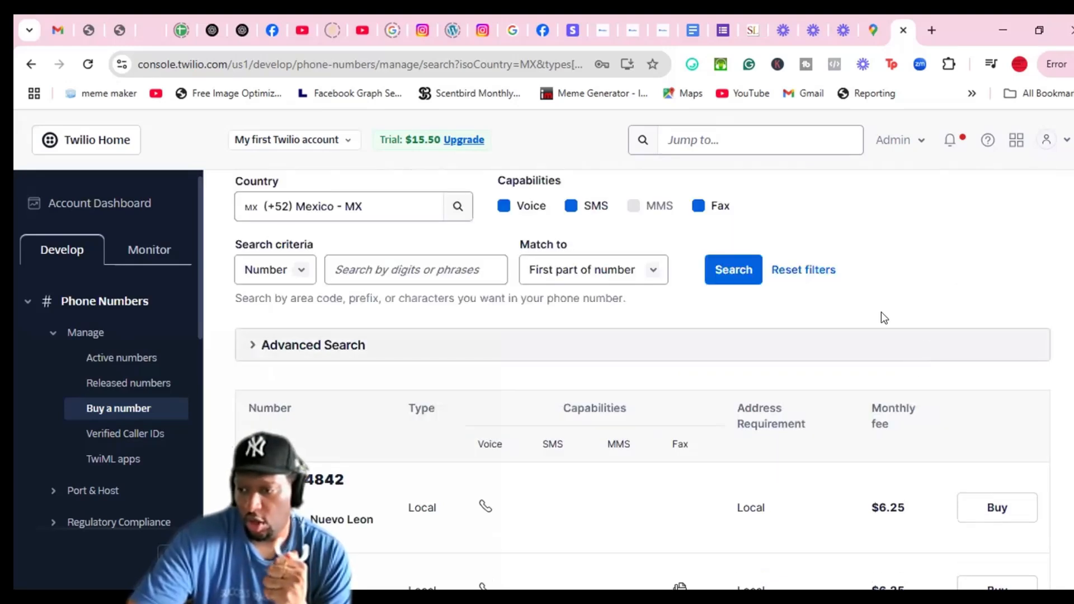
{"action": "scroll", "coordinate": [840, 313], "scroll_direction": "down", "scroll_amount": 4}
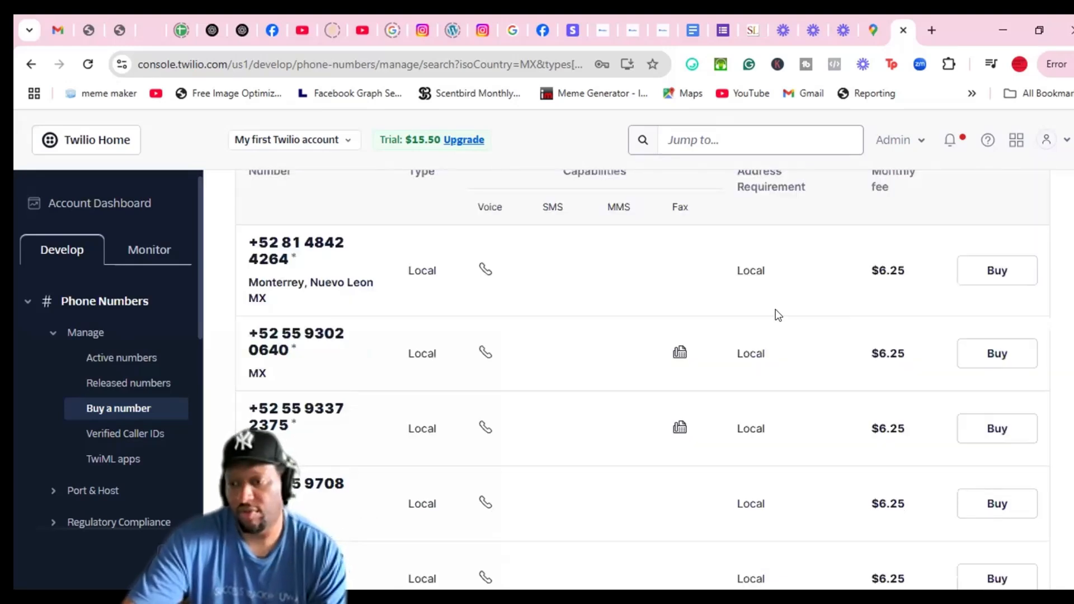
{"action": "scroll", "coordinate": [556, 324], "scroll_direction": "up", "scroll_amount": 1}
{"action": "scroll", "coordinate": [360, 278], "scroll_direction": "up", "scroll_amount": 4}
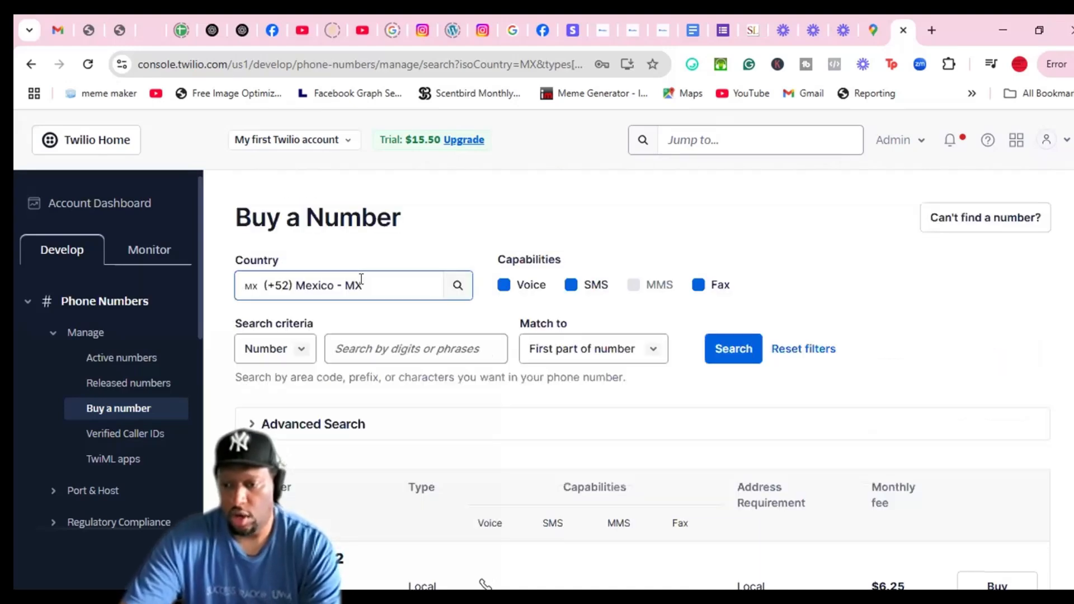
Change the search country to Australia (+61) and review the local and mobile prices
{"action": "left_click", "coordinate": [360, 279]}
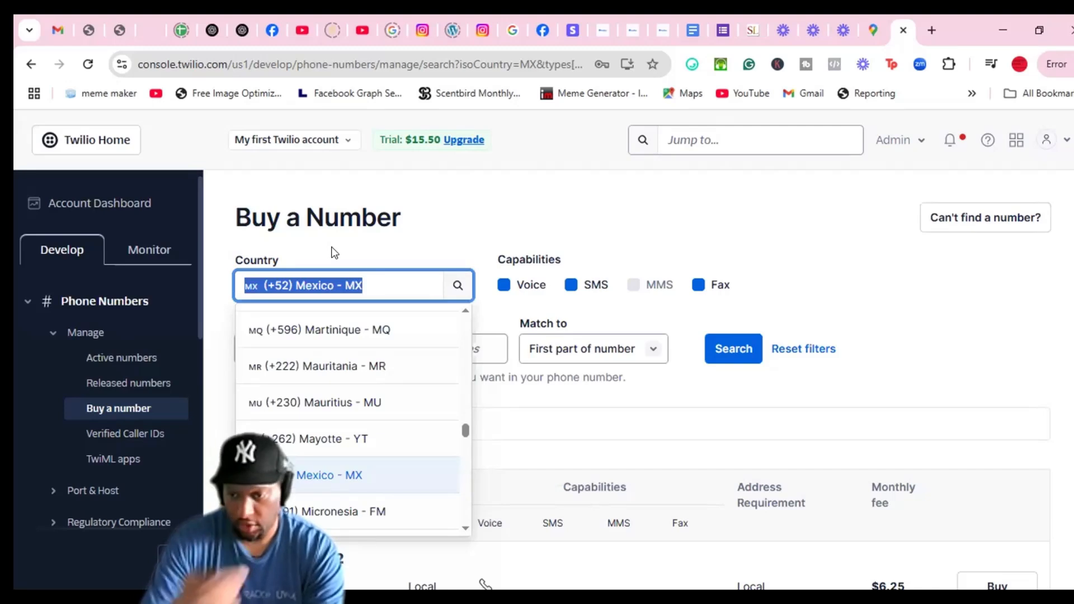
{"action": "type", "text": "au"}
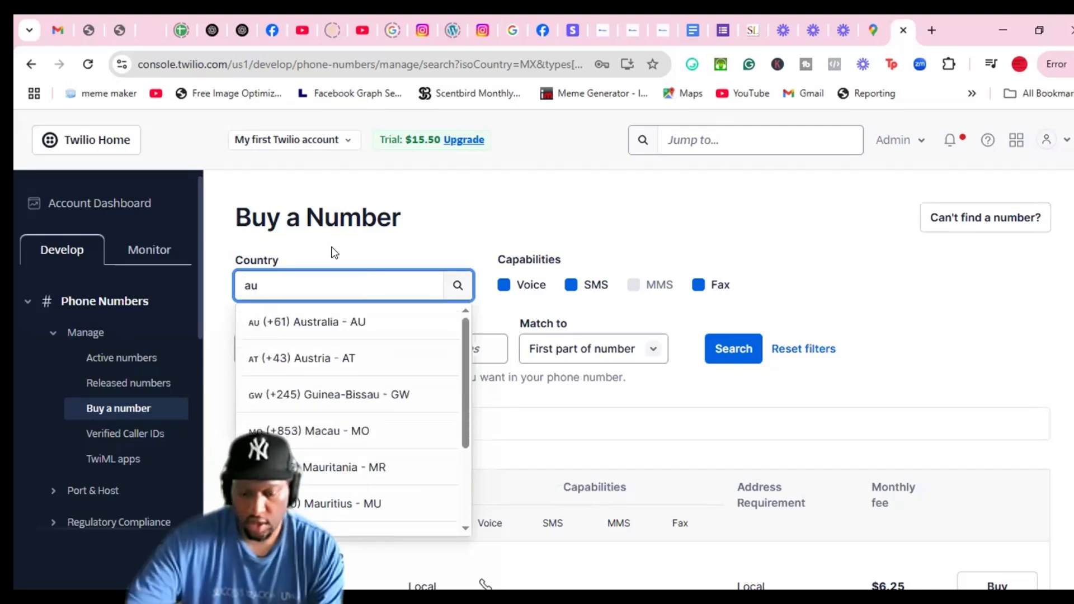
{"action": "left_click", "coordinate": [327, 330]}
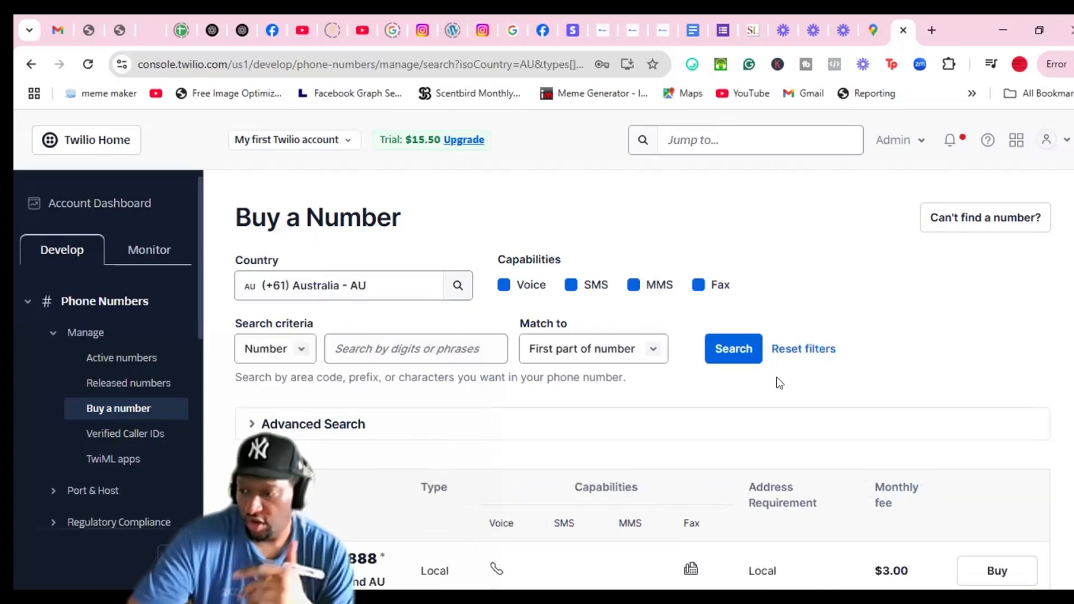
{"action": "scroll", "coordinate": [777, 381], "scroll_direction": "down", "scroll_amount": 3}
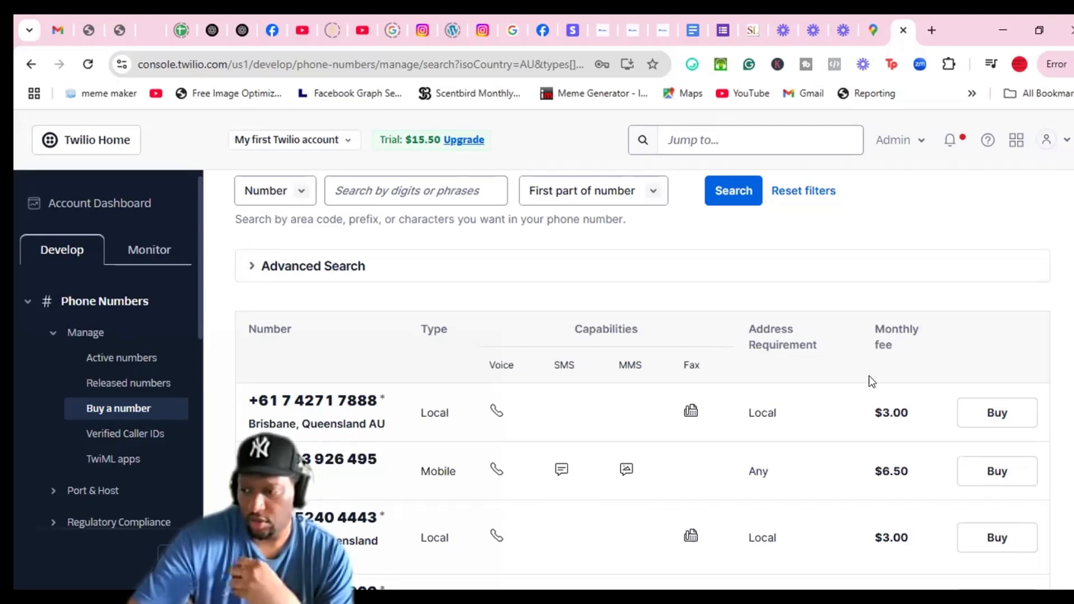
{"action": "scroll", "coordinate": [562, 262], "scroll_direction": "up", "scroll_amount": 3}
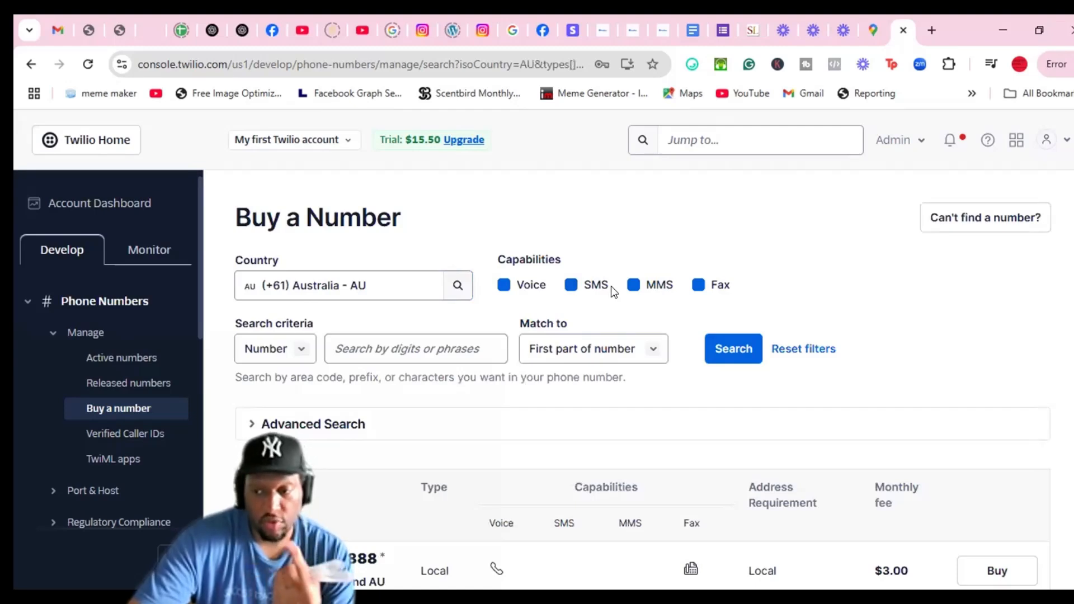
{"action": "left_click", "coordinate": [570, 286]}
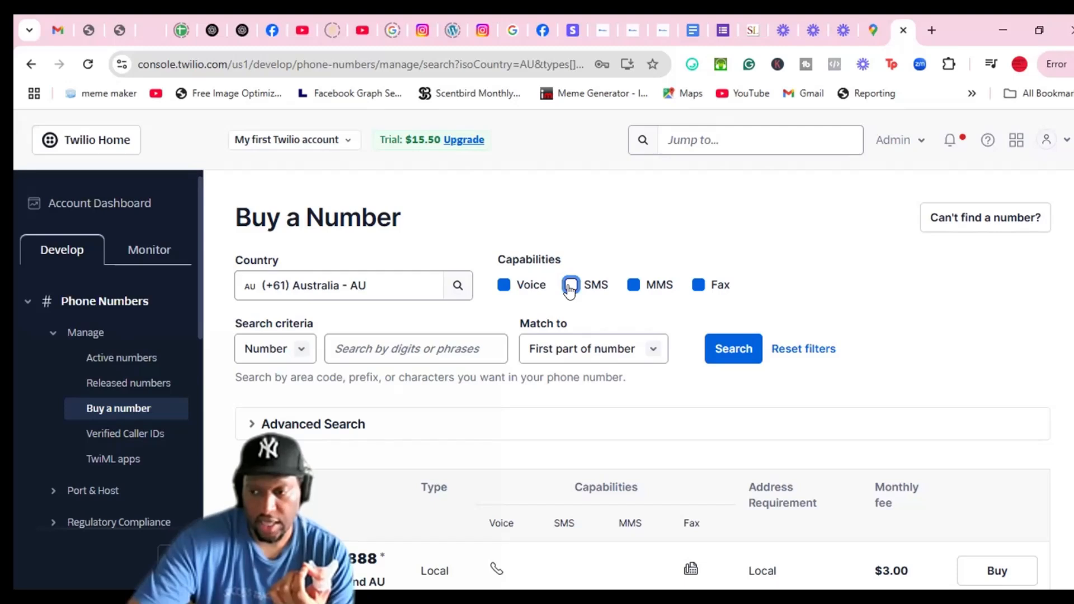
{"action": "left_click", "coordinate": [633, 287]}
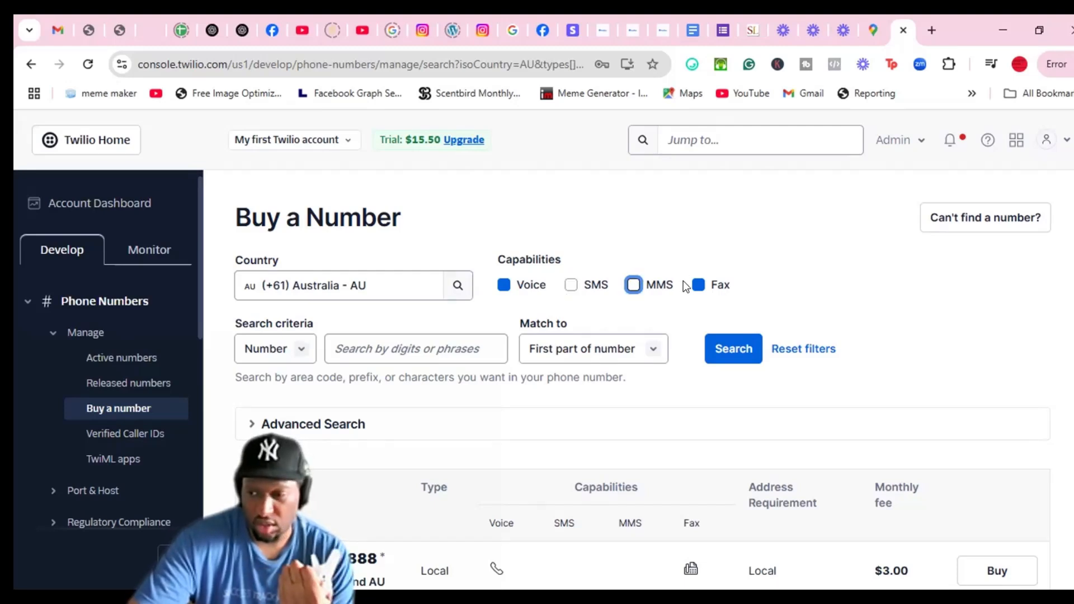
{"action": "left_click", "coordinate": [697, 285]}
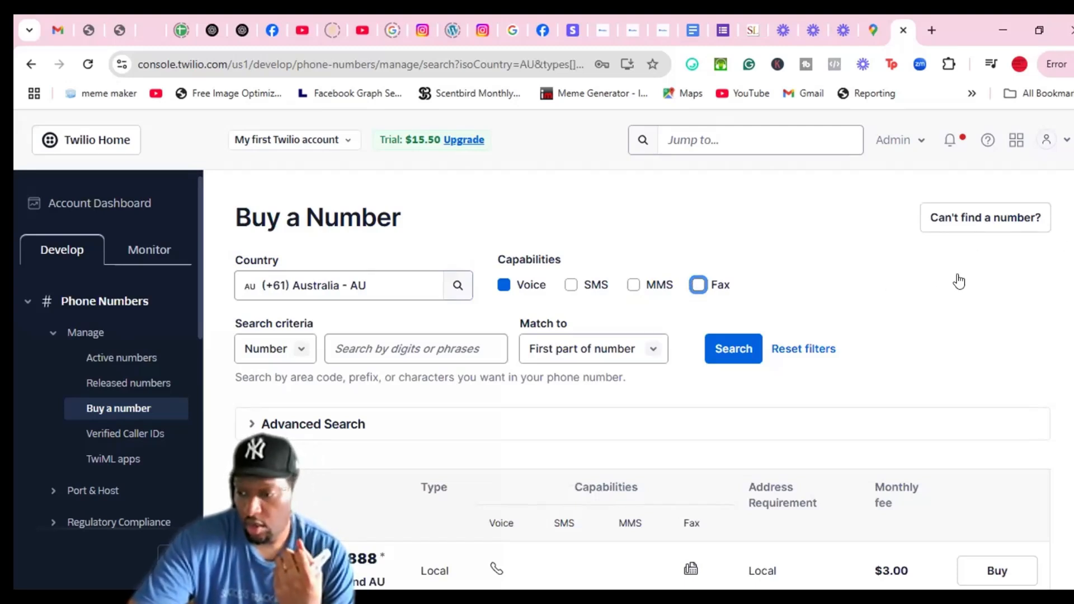
{"action": "scroll", "coordinate": [959, 281], "scroll_direction": "down", "scroll_amount": 3}
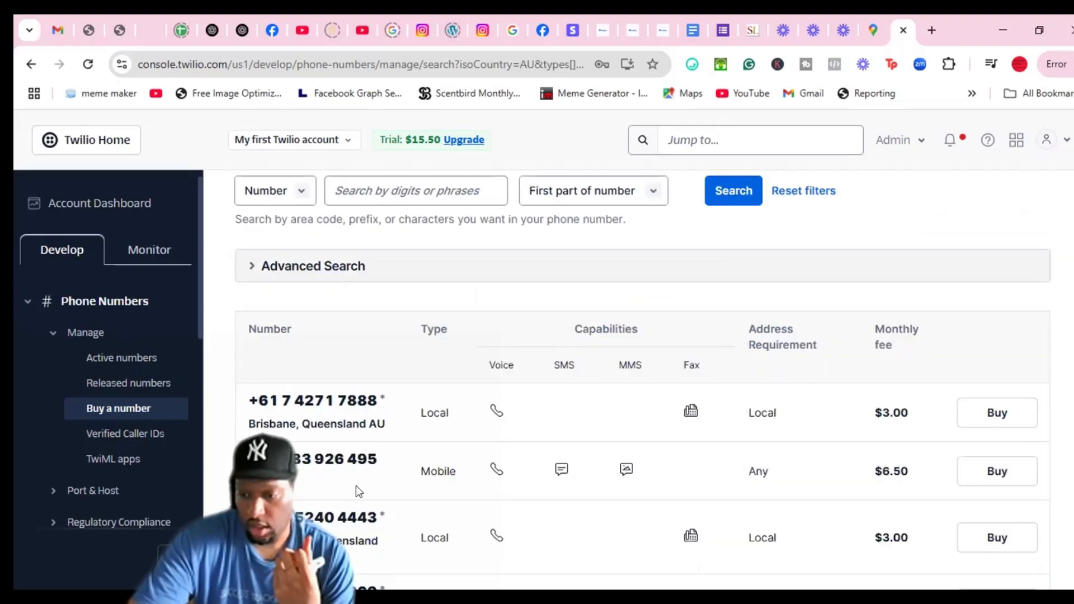
{"action": "left_click", "coordinate": [986, 417]}
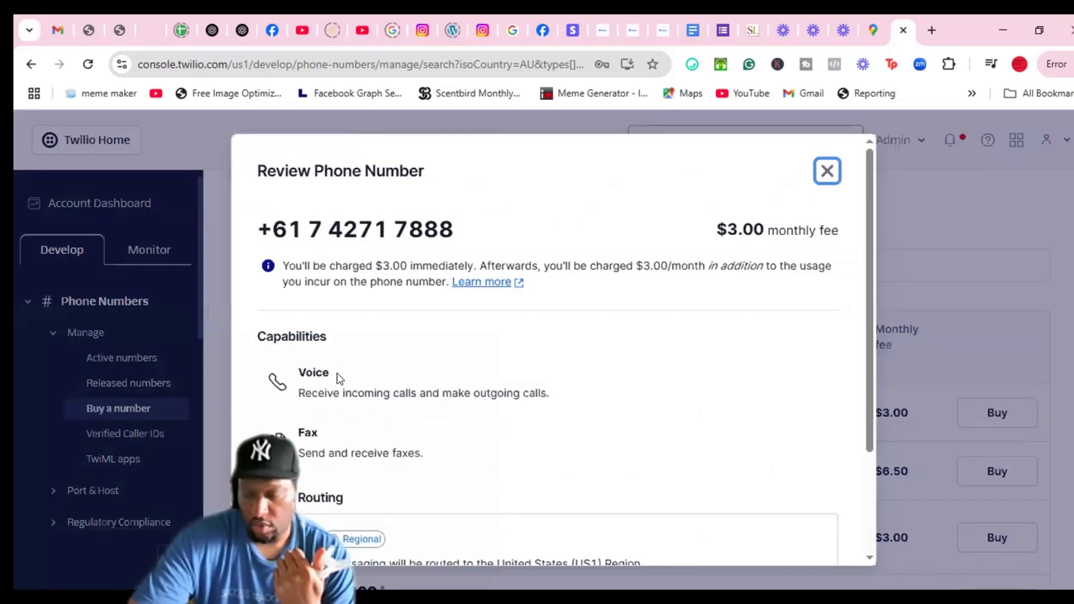
{"action": "scroll", "coordinate": [519, 350], "scroll_direction": "down", "scroll_amount": 3}
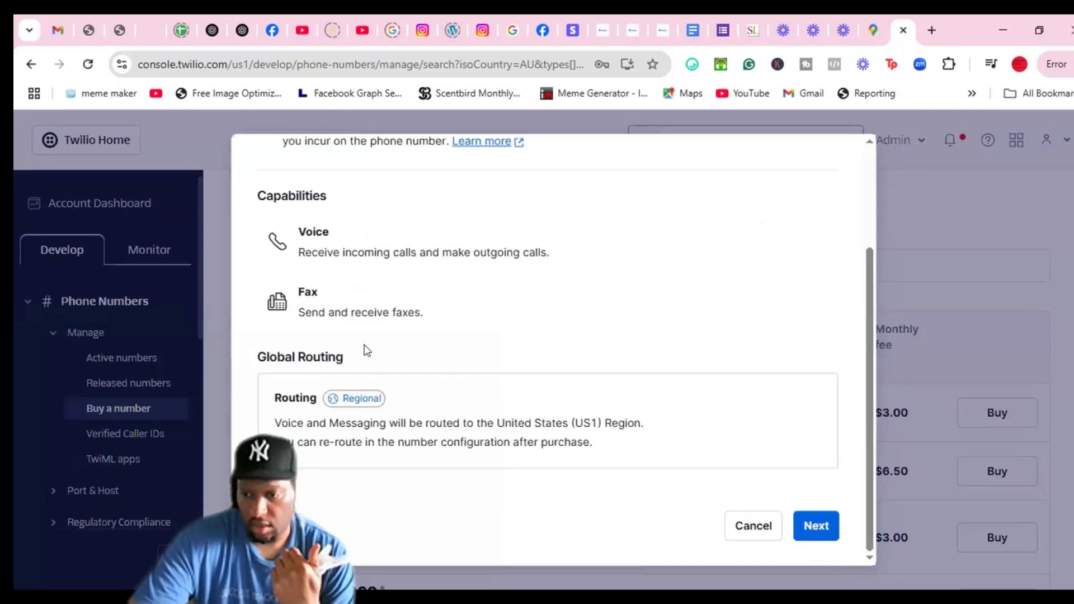
{"action": "scroll", "coordinate": [364, 350], "scroll_direction": "up", "scroll_amount": 3}
{"action": "scroll", "coordinate": [550, 351], "scroll_direction": "down", "scroll_amount": 3}
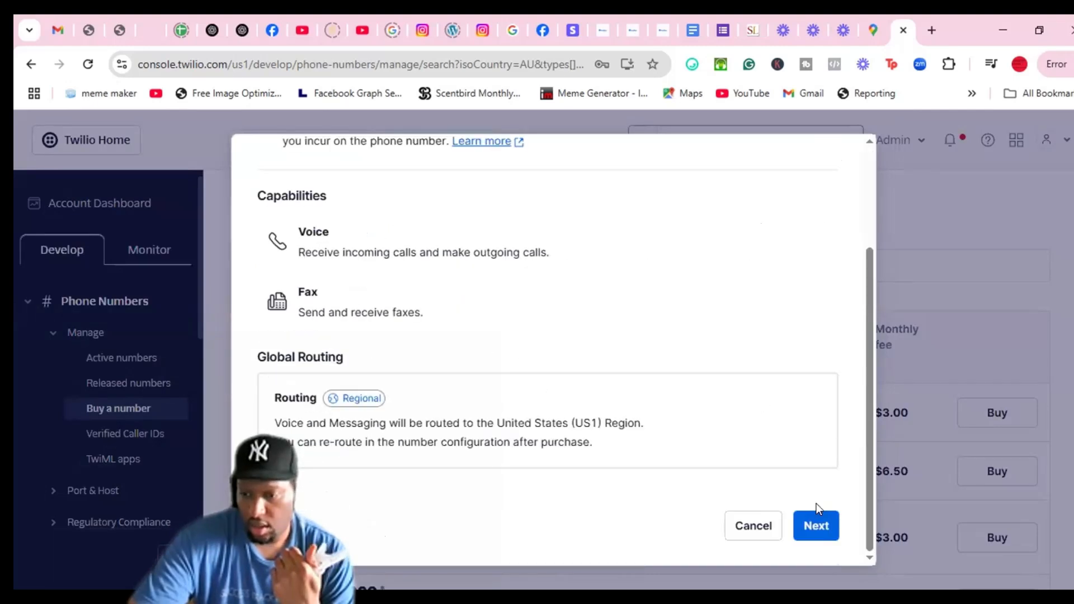
{"action": "left_click", "coordinate": [809, 533]}
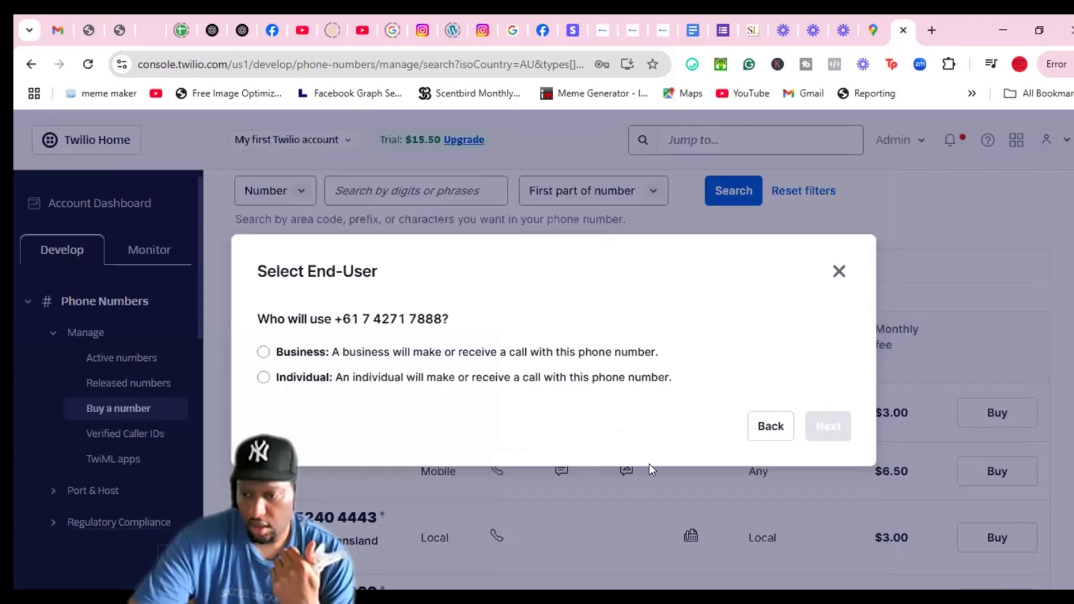
{"action": "left_click", "coordinate": [263, 352]}
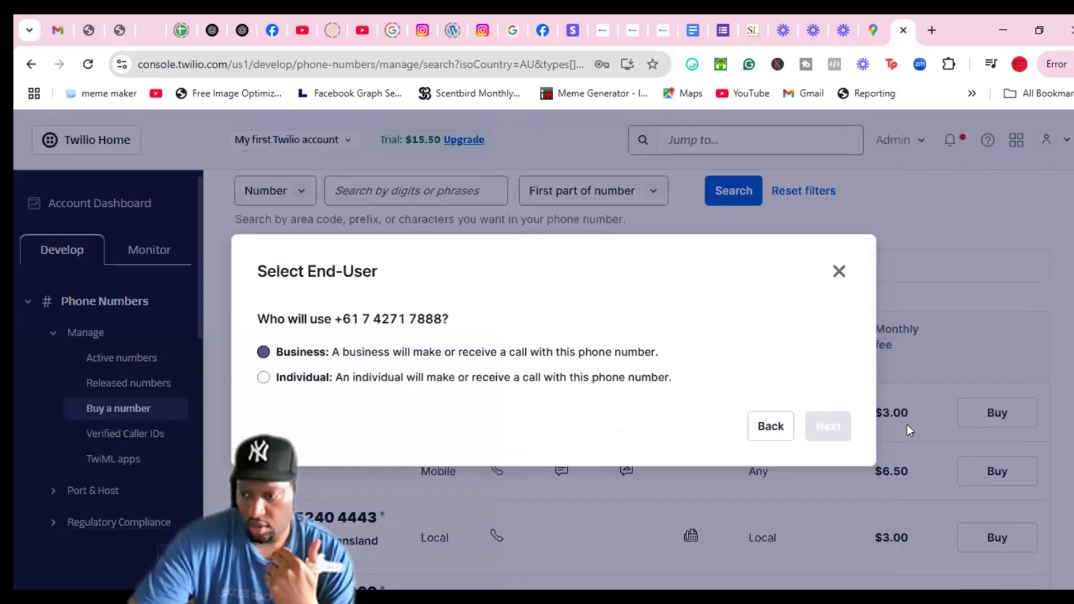
{"action": "left_click", "coordinate": [831, 427]}
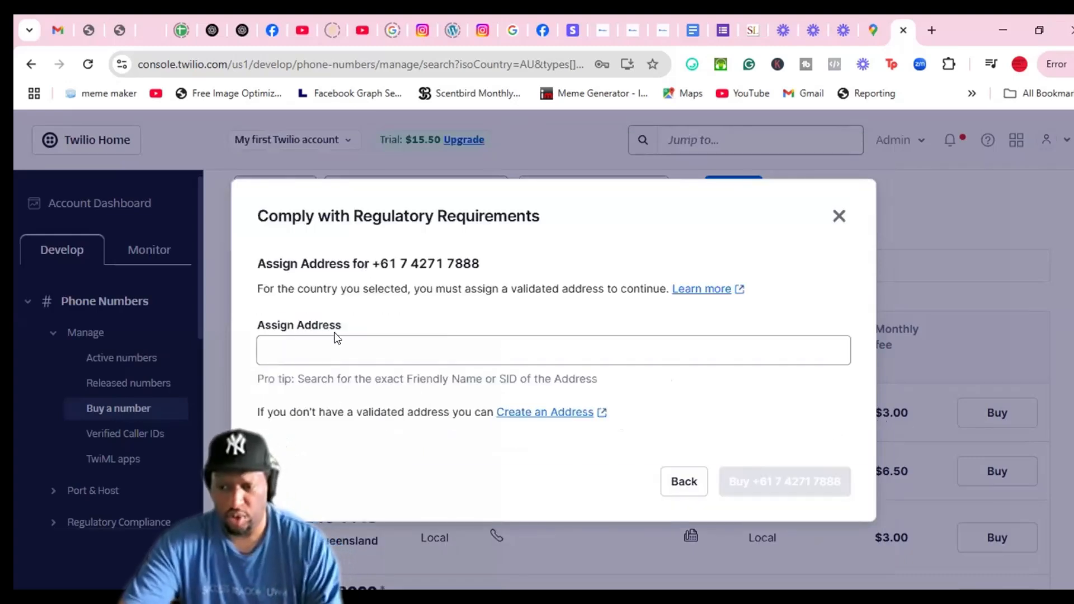
Paste the business address into Assign Address and go create a new address
{"action": "left_click", "coordinate": [346, 353]}
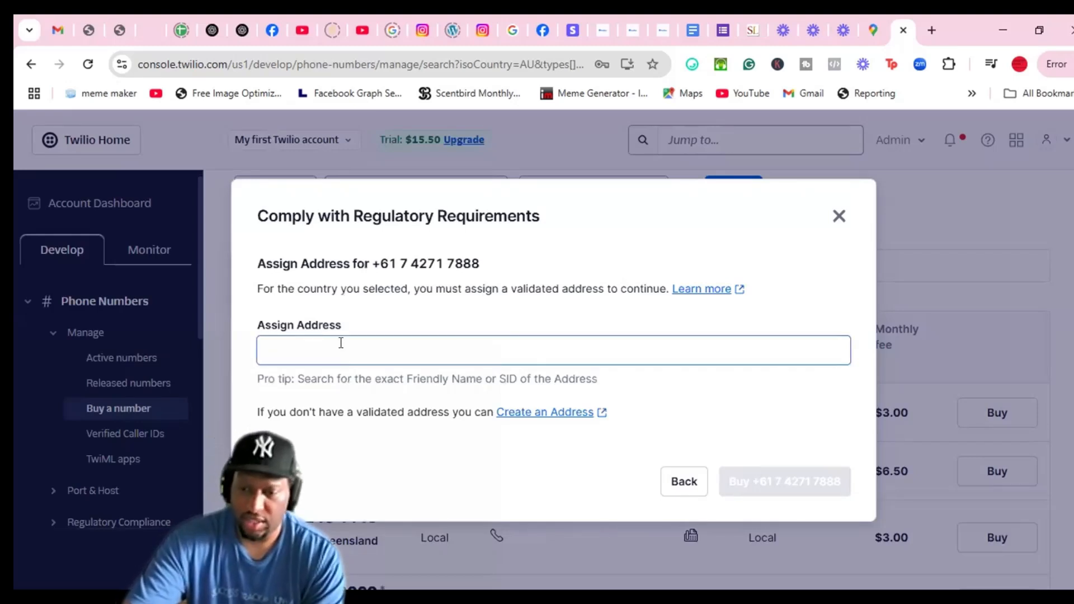
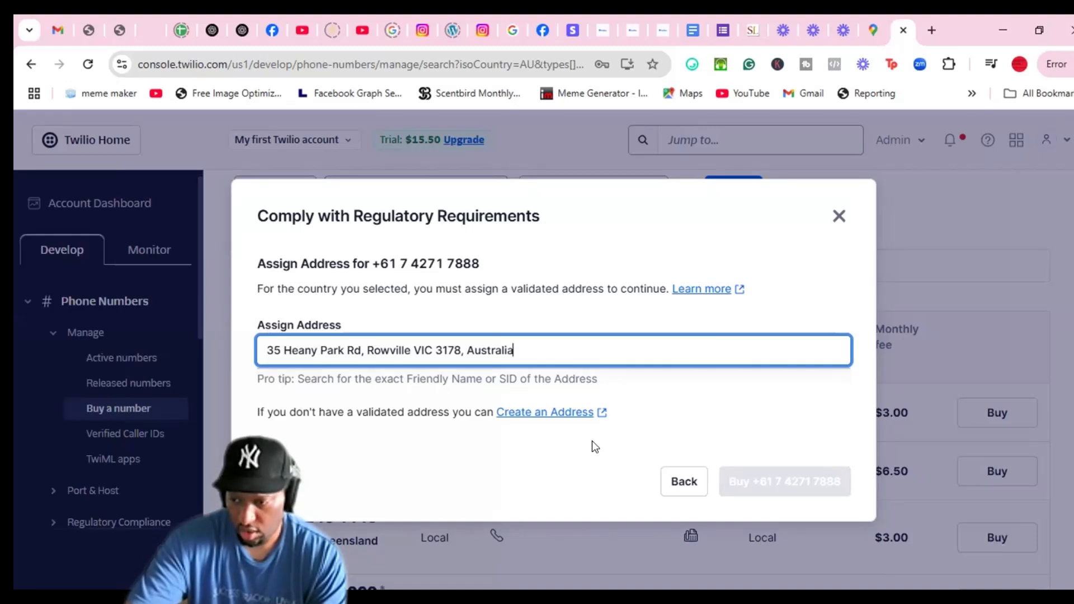
{"action": "key", "text": "Tab"}
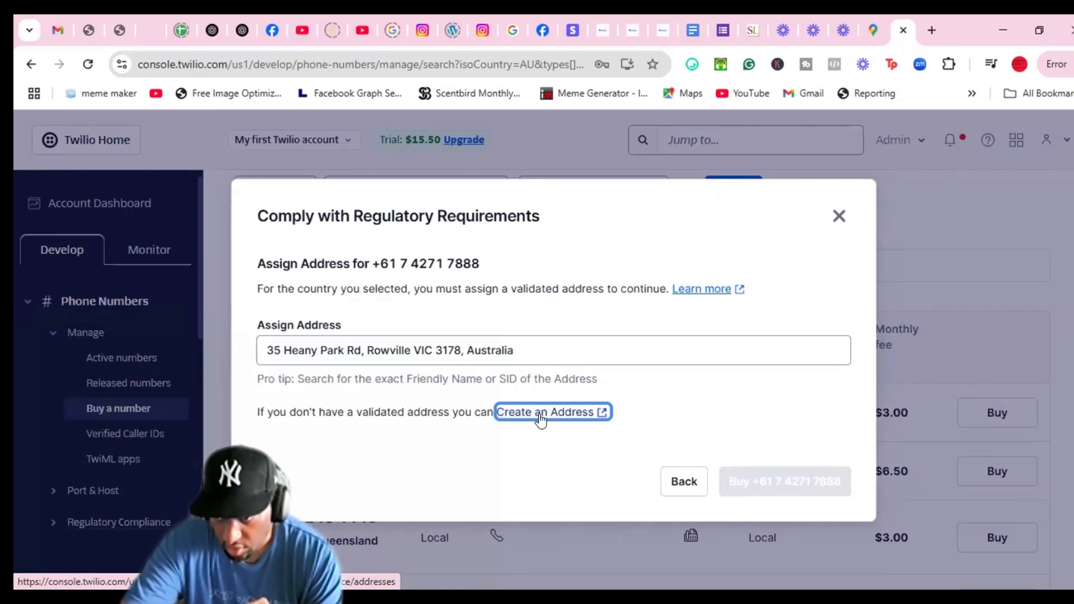
{"action": "left_click", "coordinate": [700, 344]}
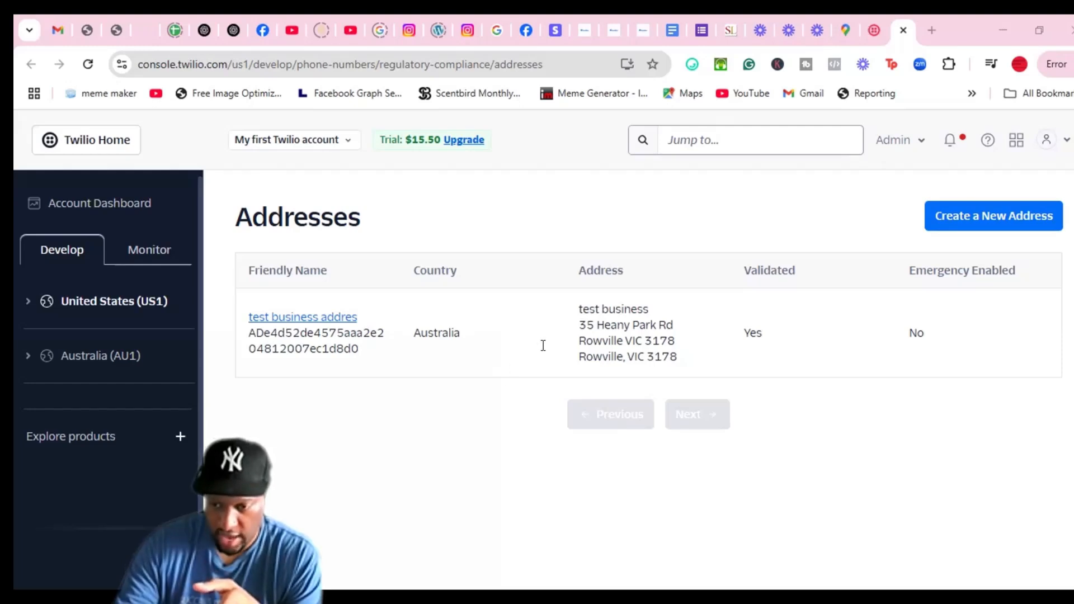
Delete the typed street address from Assign Address and reload the address step
{"action": "key", "text": "ctrl+shift+Tab"}
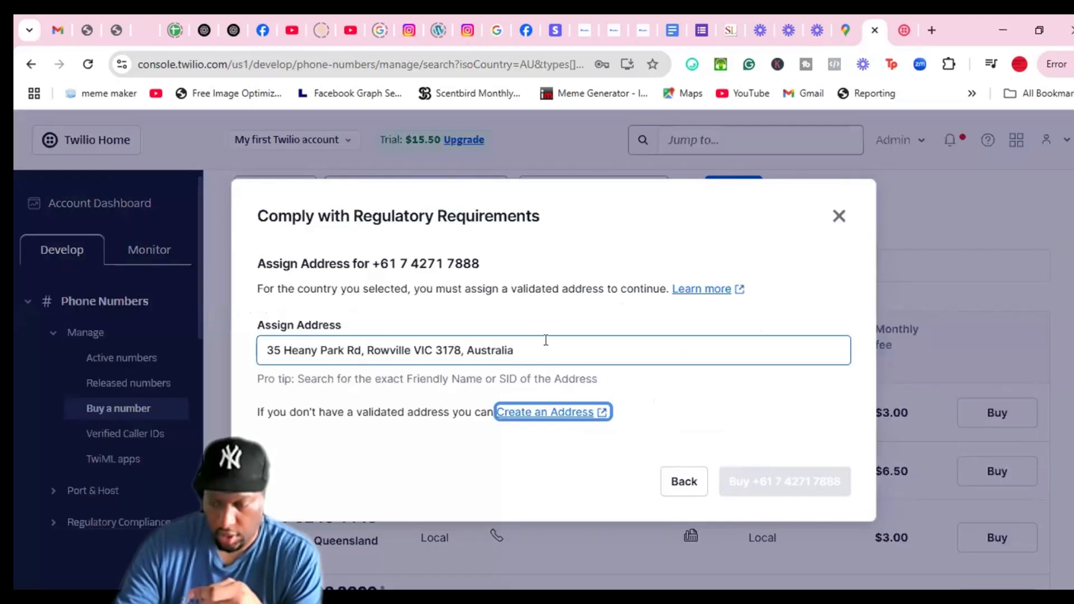
{"action": "triple_click", "coordinate": [546, 340]}
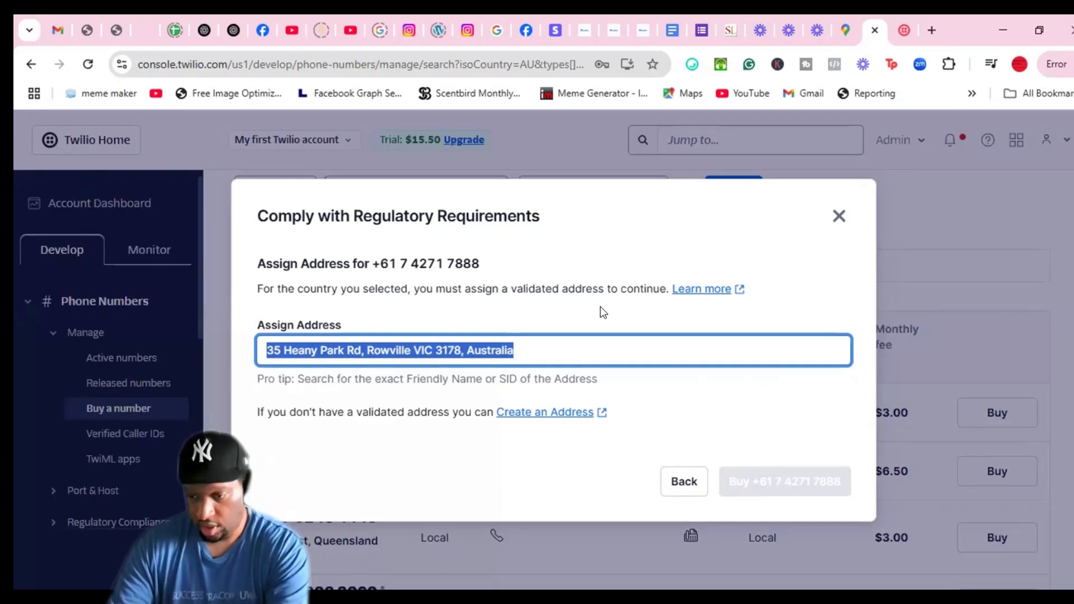
{"action": "key", "text": "BackSpace"}
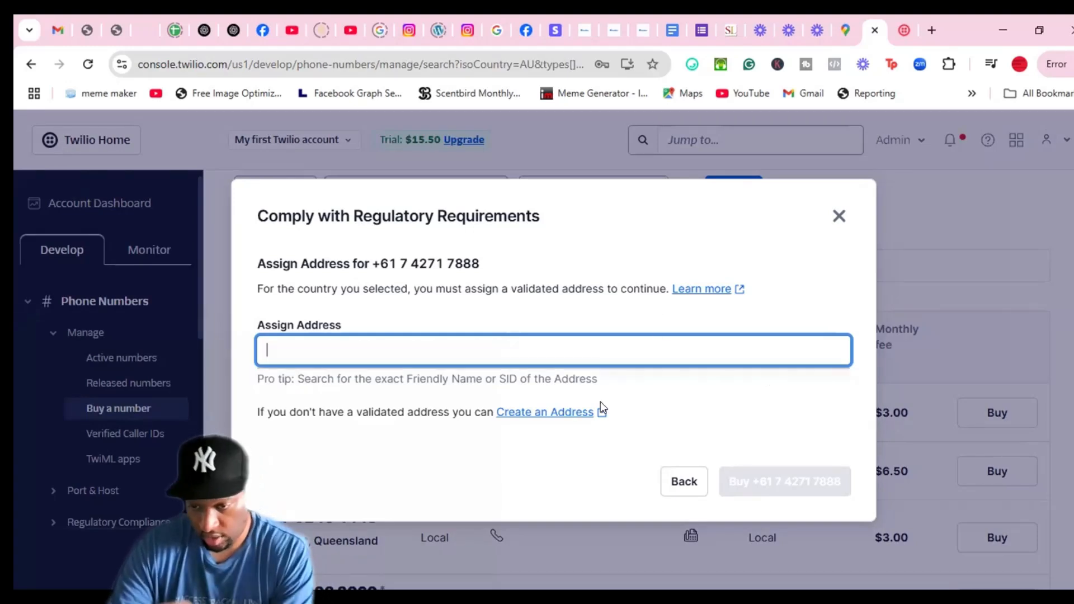
{"action": "left_click", "coordinate": [488, 474]}
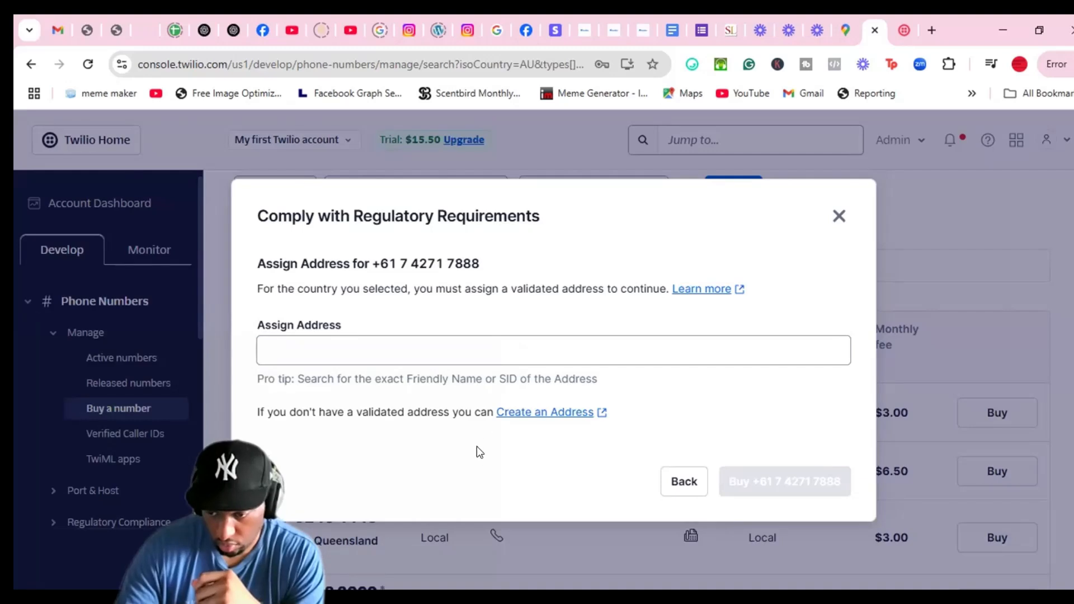
{"action": "left_click", "coordinate": [683, 482]}
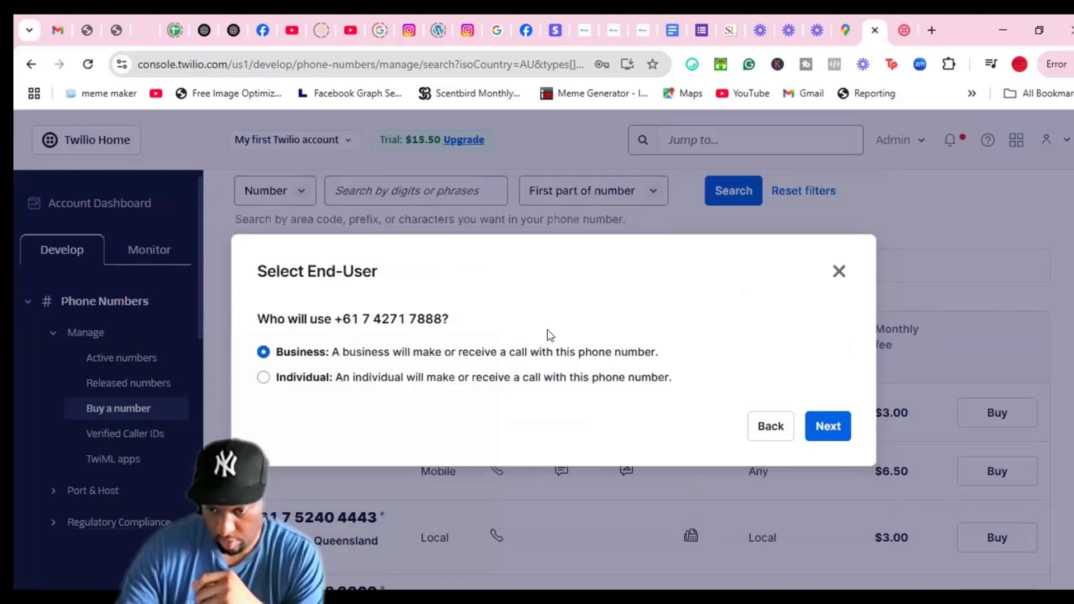
{"action": "left_click", "coordinate": [830, 430]}
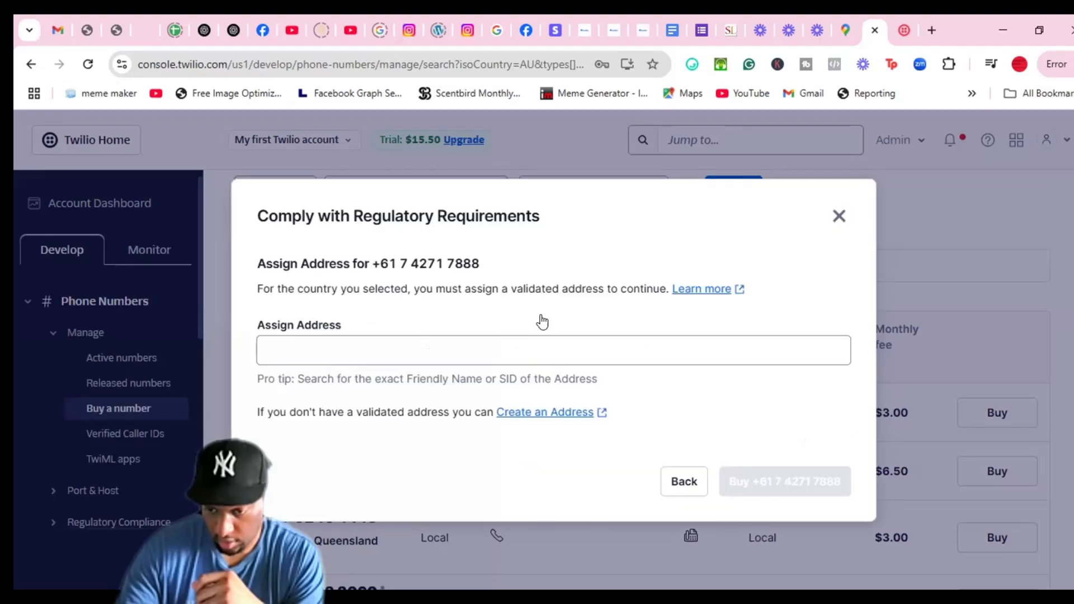
Try searching saved addresses with '35' and 'VIC', then clear the field
{"action": "left_click", "coordinate": [528, 349]}
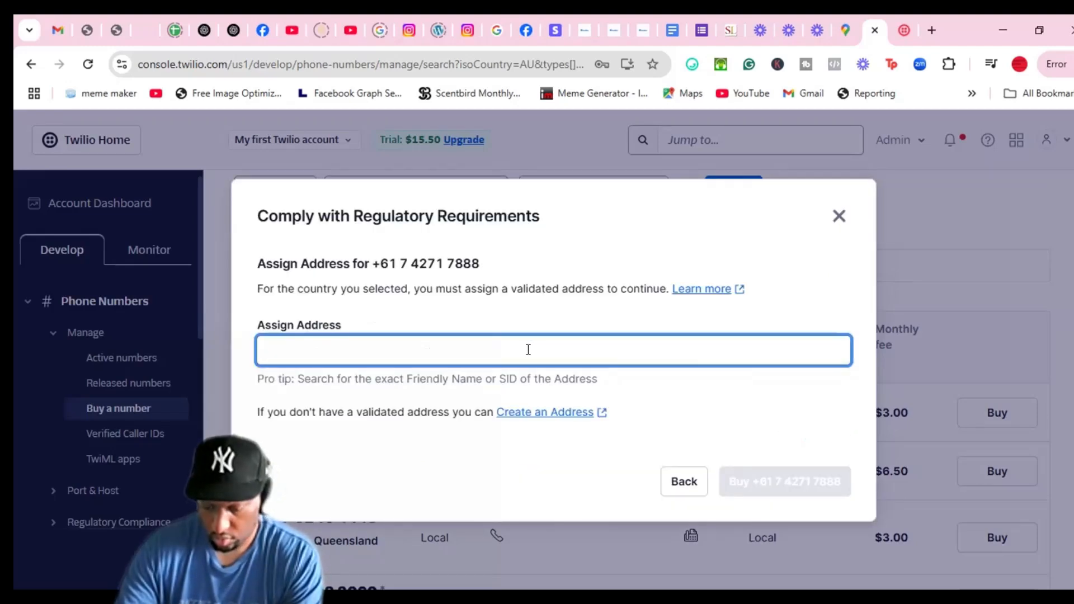
{"action": "type", "text": "35"}
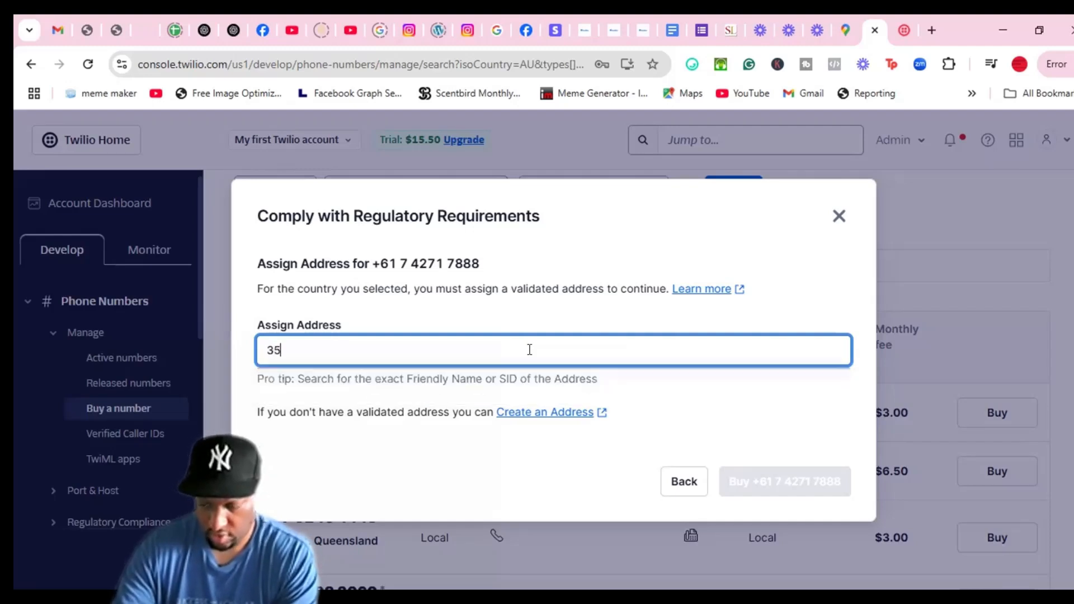
{"action": "key", "text": "BackSpace"}
{"action": "key", "text": "BackSpace"}
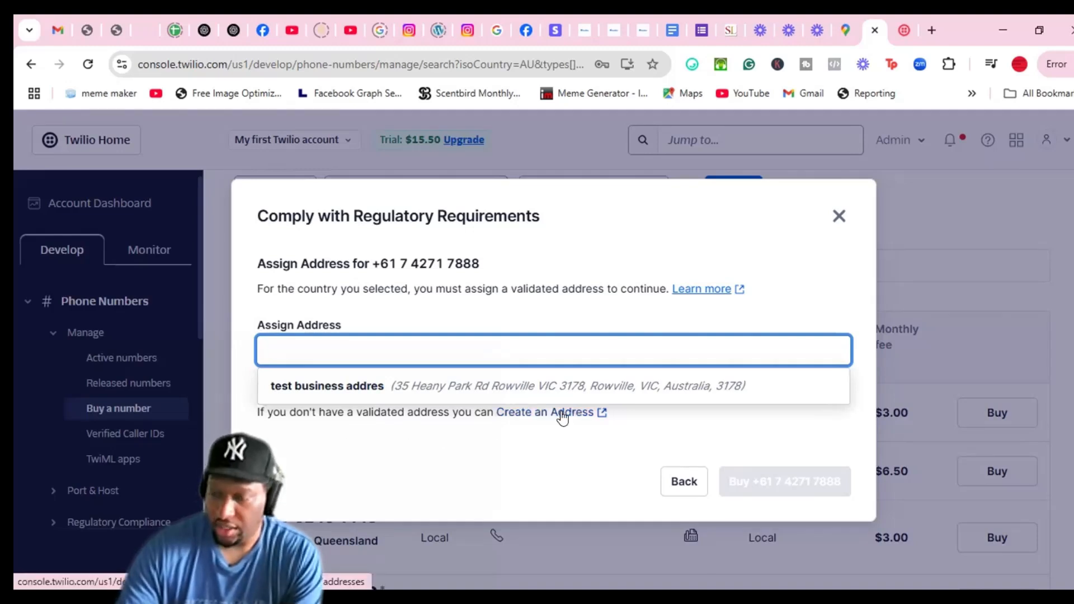
{"action": "left_click", "coordinate": [354, 346]}
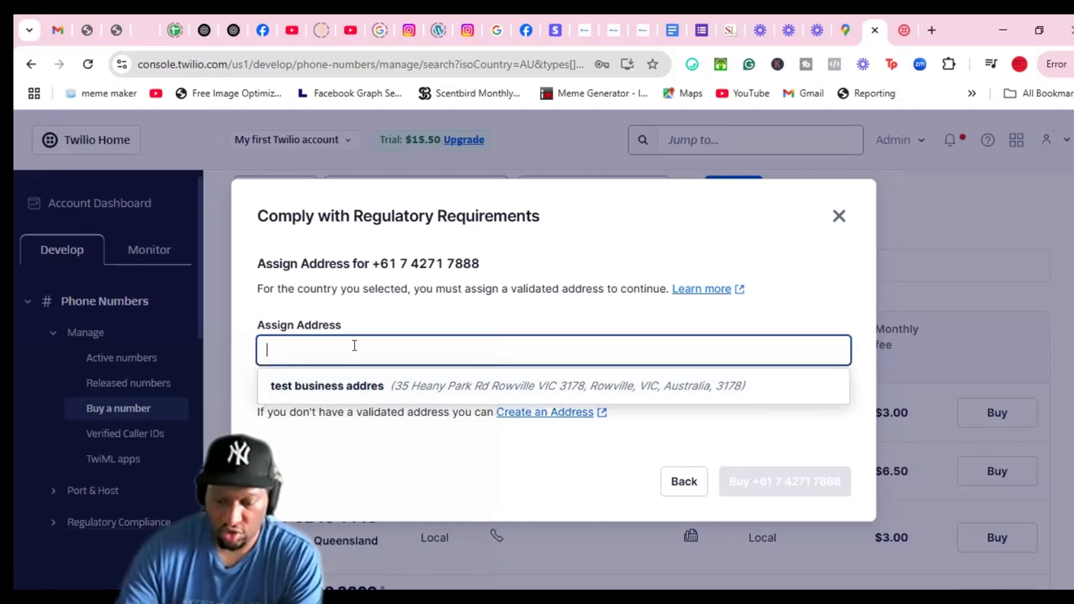
{"action": "type", "text": "VIC"}
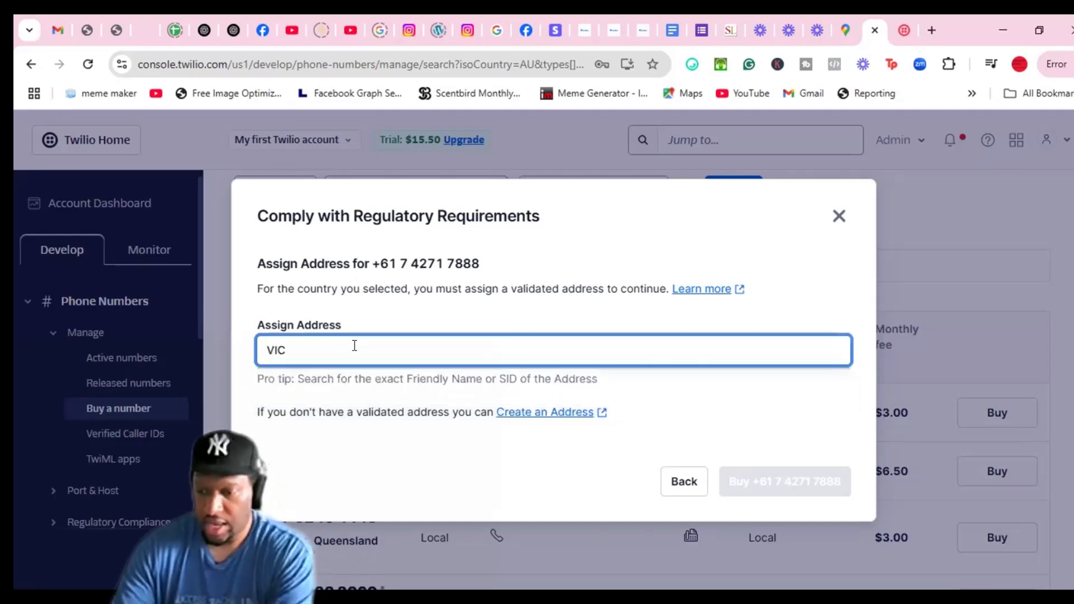
{"action": "key", "text": "BackSpace"}
{"action": "key", "text": "BackSpace"}
{"action": "key", "text": "BackSpace"}
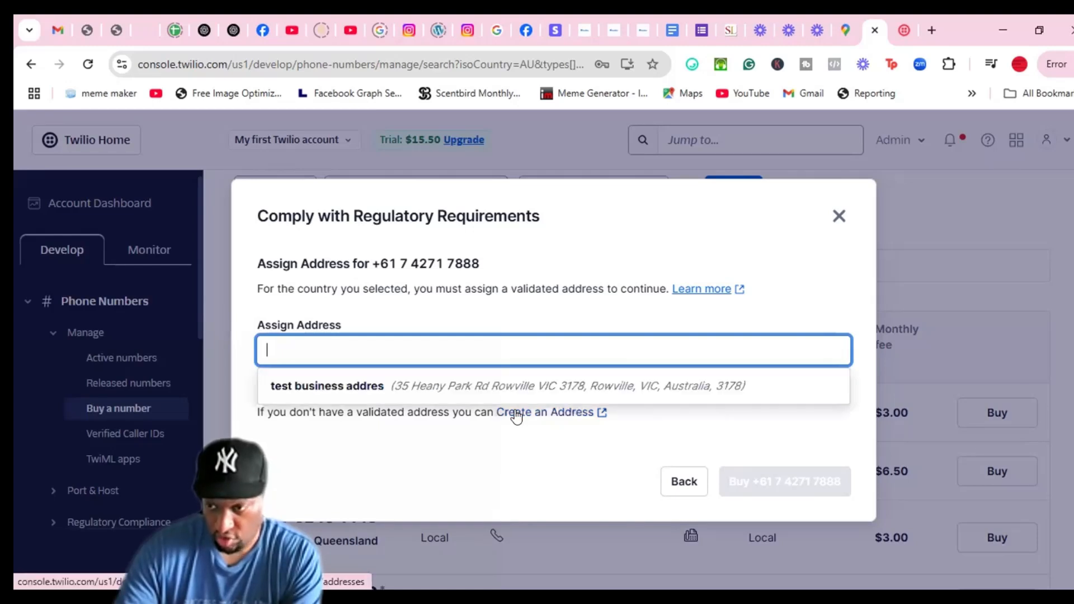
{"action": "left_click", "coordinate": [902, 27]}
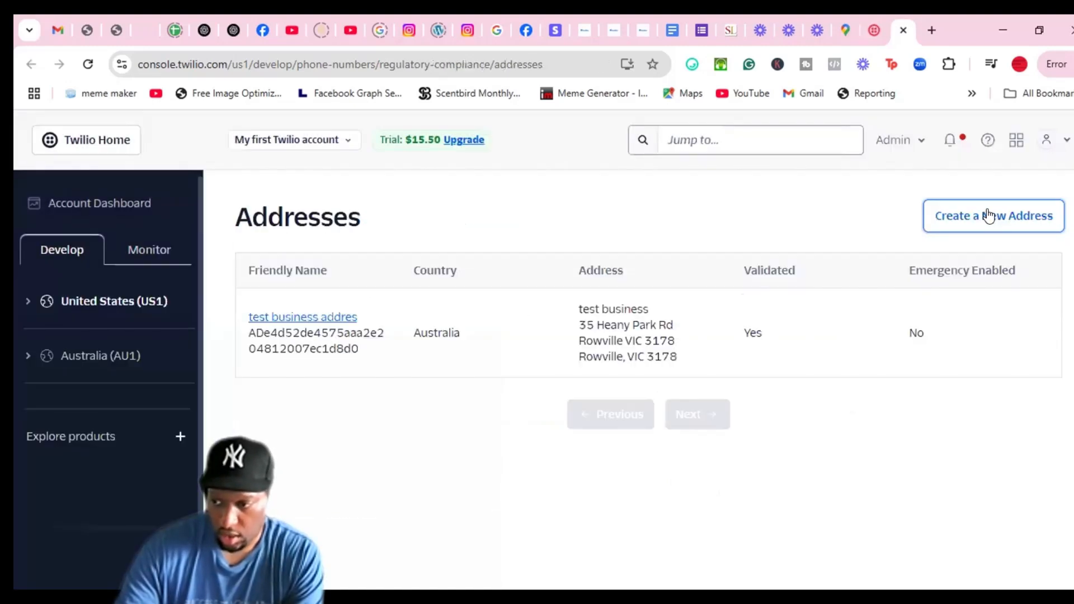
{"action": "left_click", "coordinate": [988, 215]}
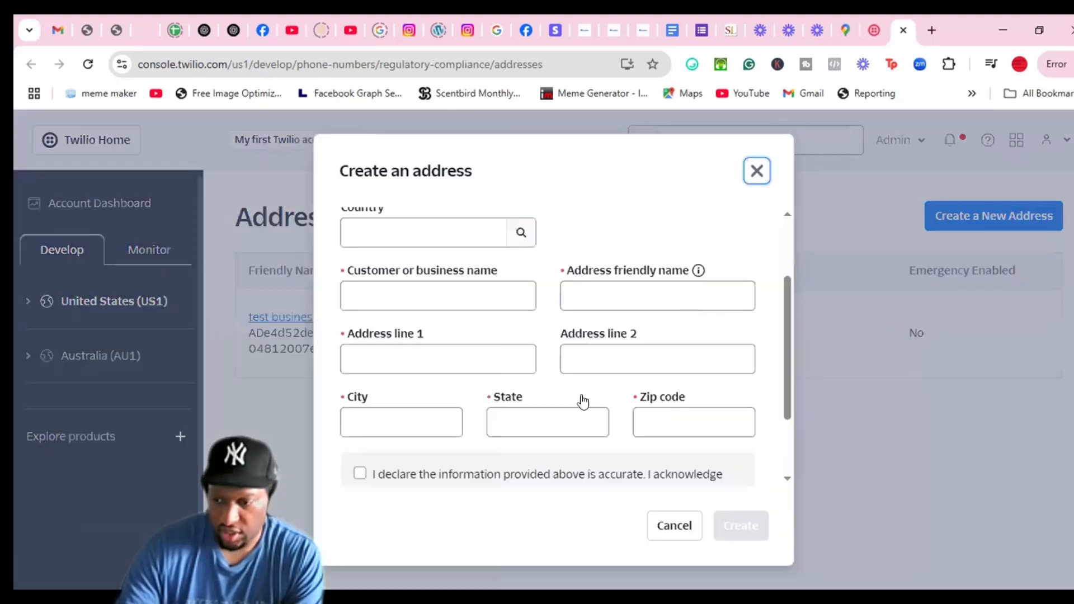
{"action": "scroll", "coordinate": [577, 414], "scroll_direction": "down", "scroll_amount": 3}
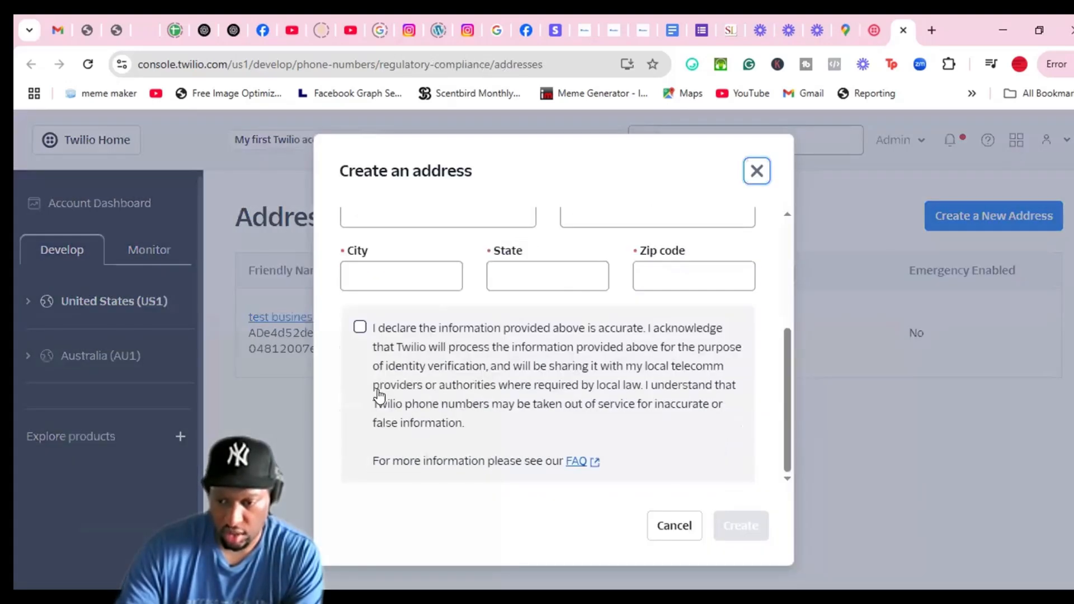
{"action": "left_click", "coordinate": [756, 172]}
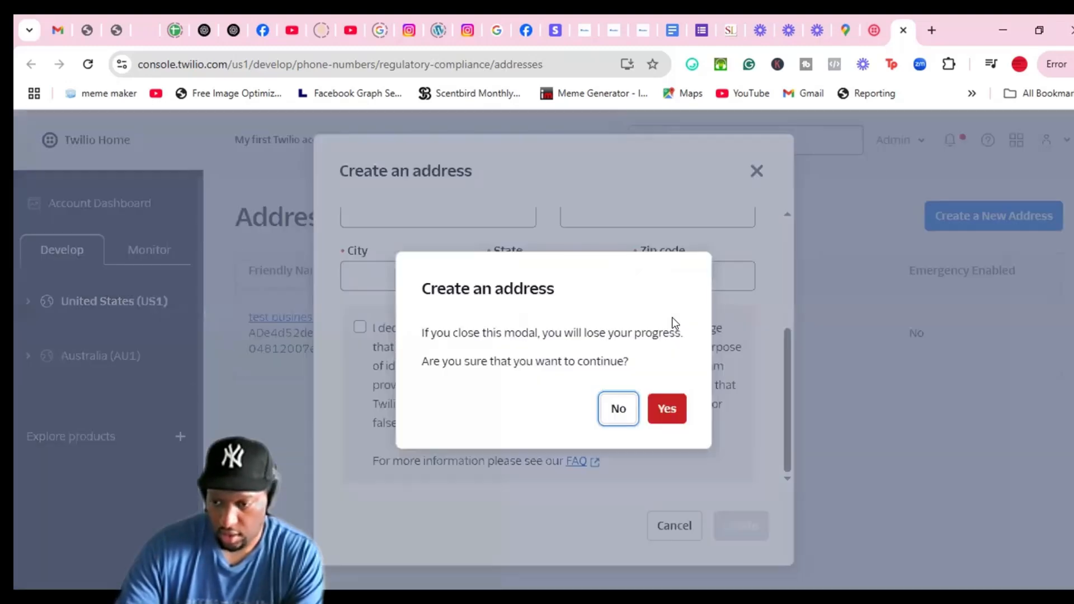
{"action": "left_click", "coordinate": [669, 411]}
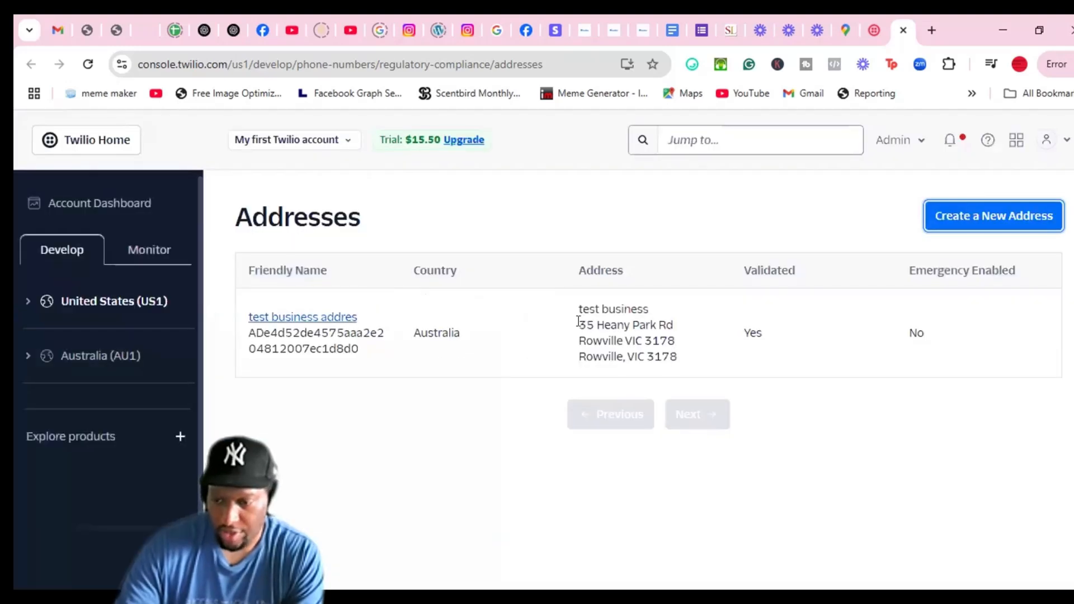
{"action": "left_click", "coordinate": [866, 30]}
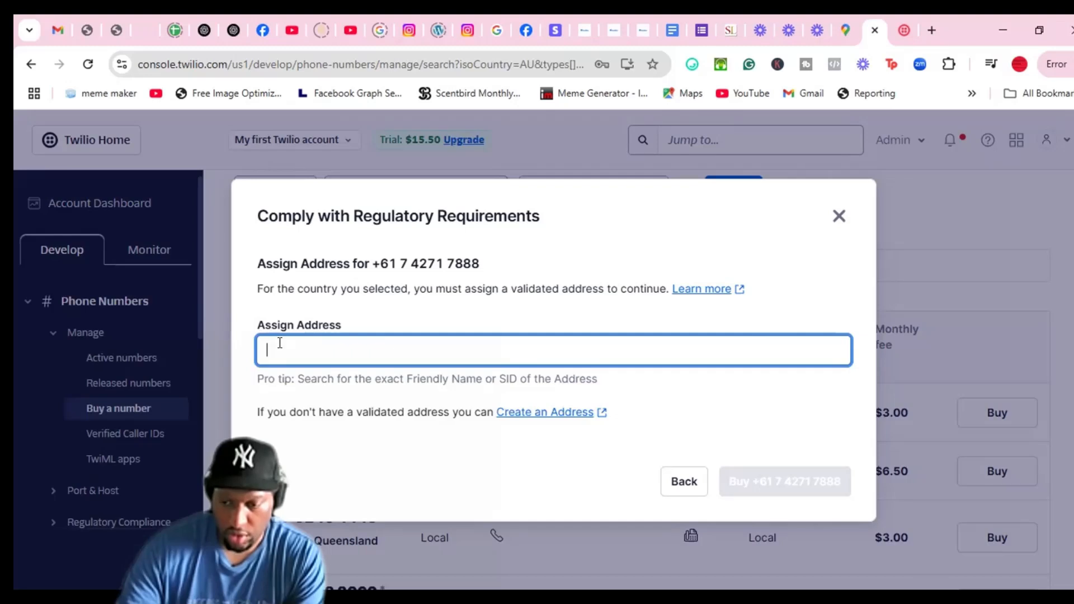
{"action": "left_click", "coordinate": [280, 343]}
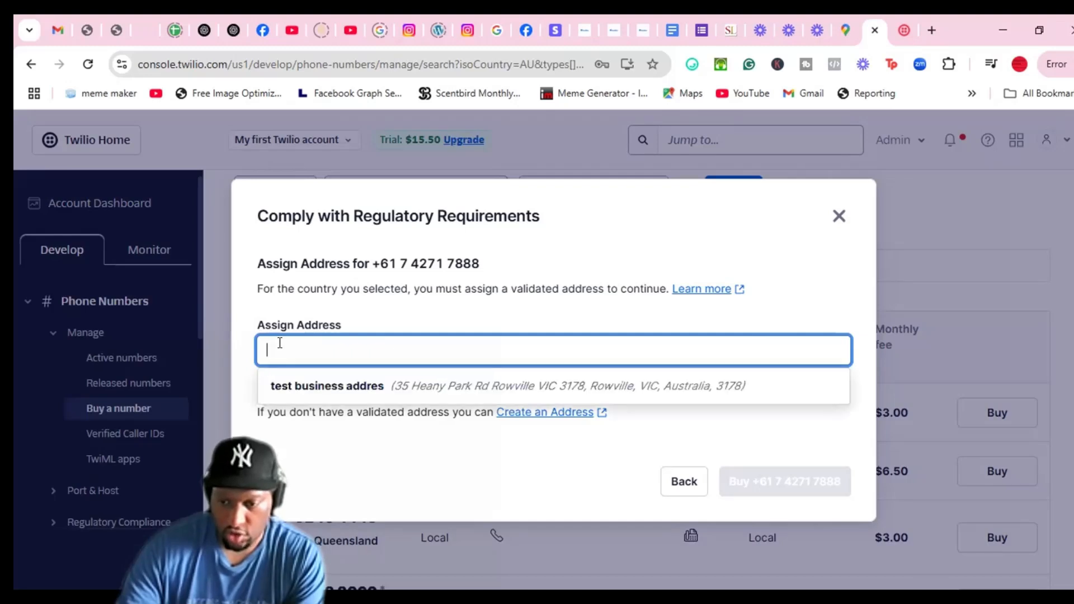
{"action": "left_click", "coordinate": [317, 391]}
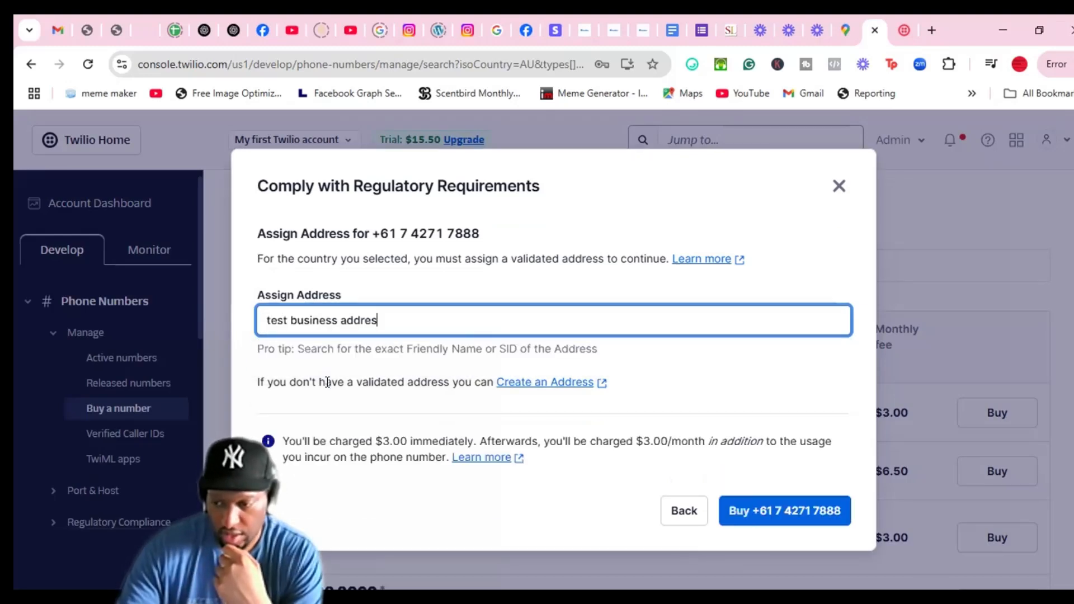
{"action": "left_click", "coordinate": [788, 514]}
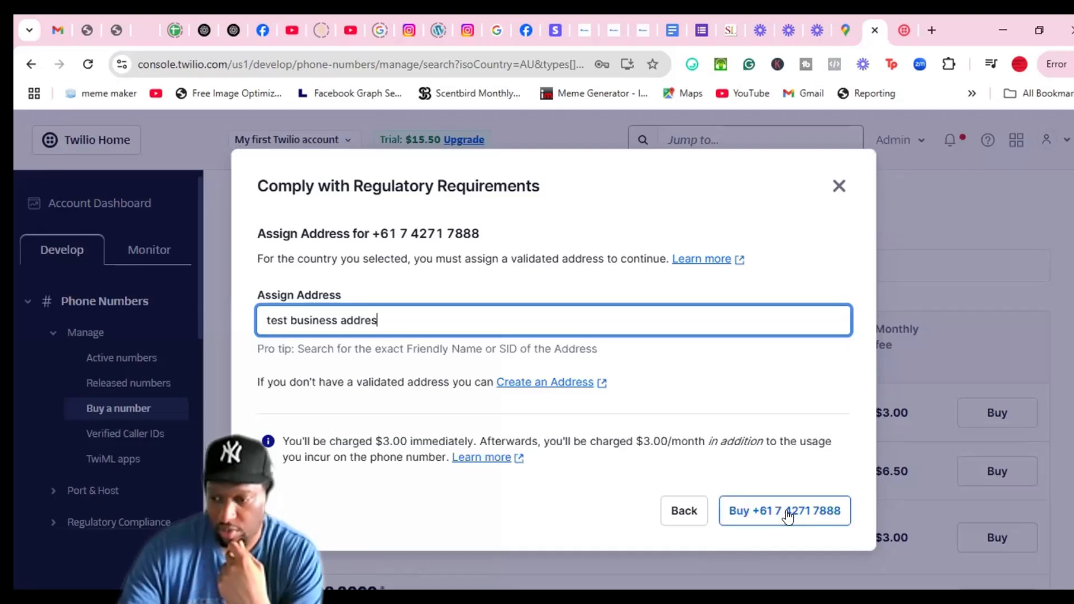
{"action": "left_click", "coordinate": [788, 513]}
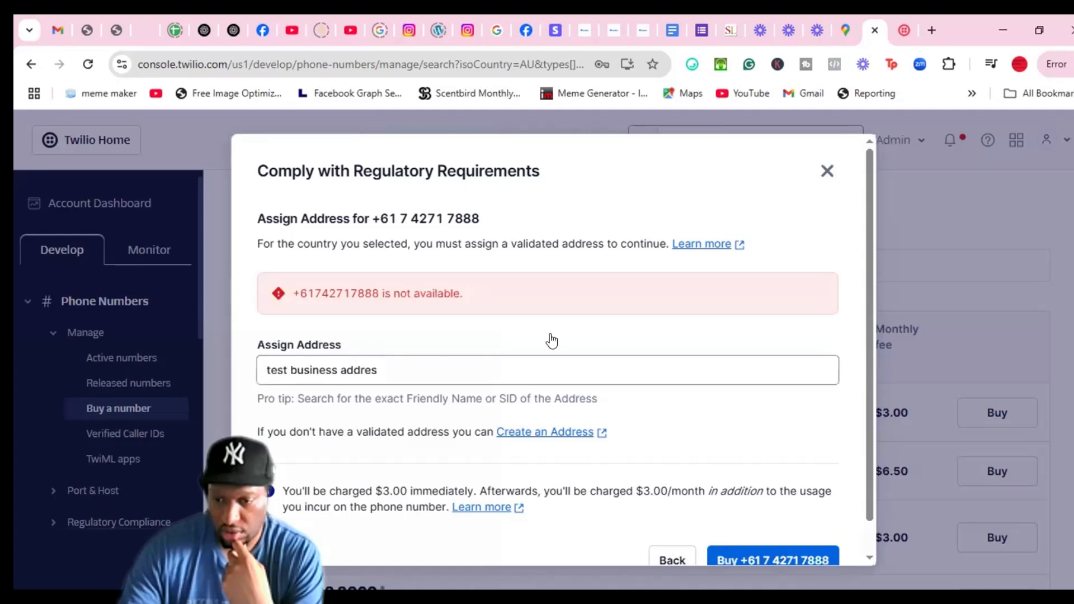
{"action": "scroll", "coordinate": [666, 365], "scroll_direction": "down", "scroll_amount": 1}
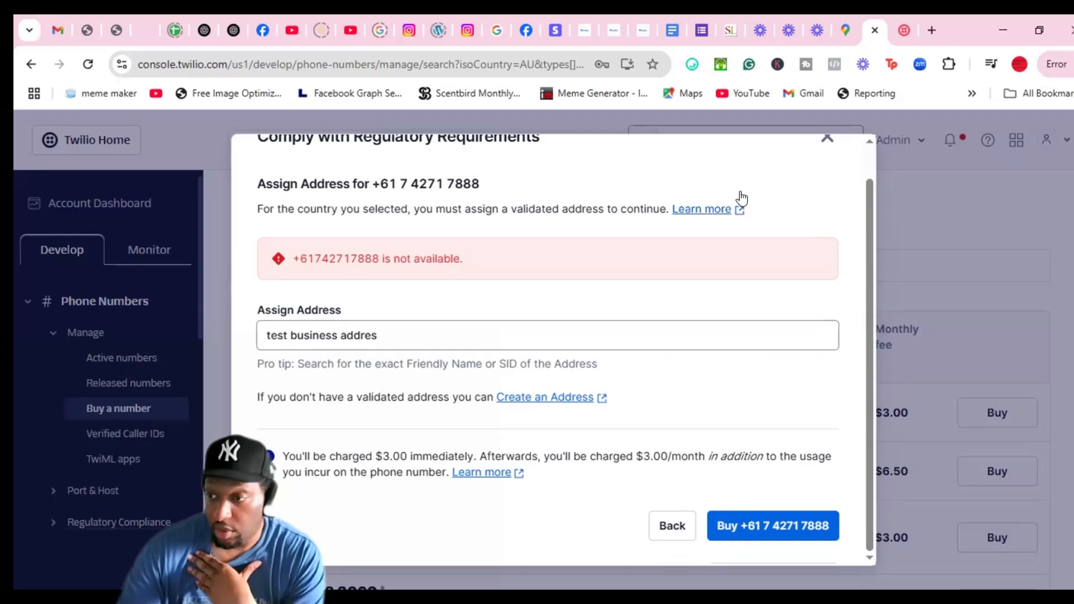
{"action": "scroll", "coordinate": [758, 357], "scroll_direction": "up", "scroll_amount": 1}
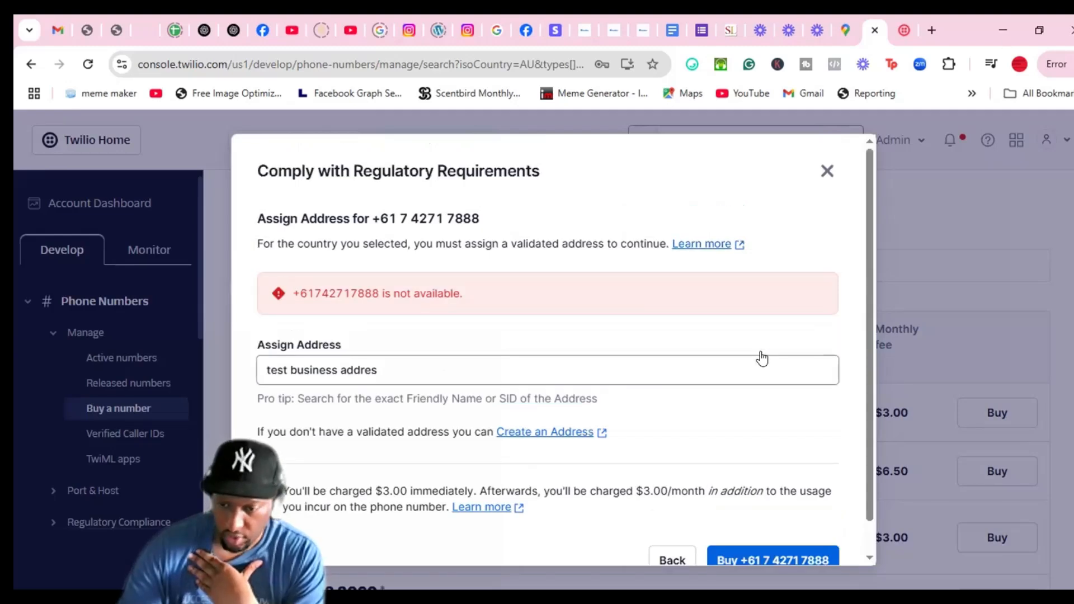
{"action": "scroll", "coordinate": [763, 358], "scroll_direction": "down", "scroll_amount": 1}
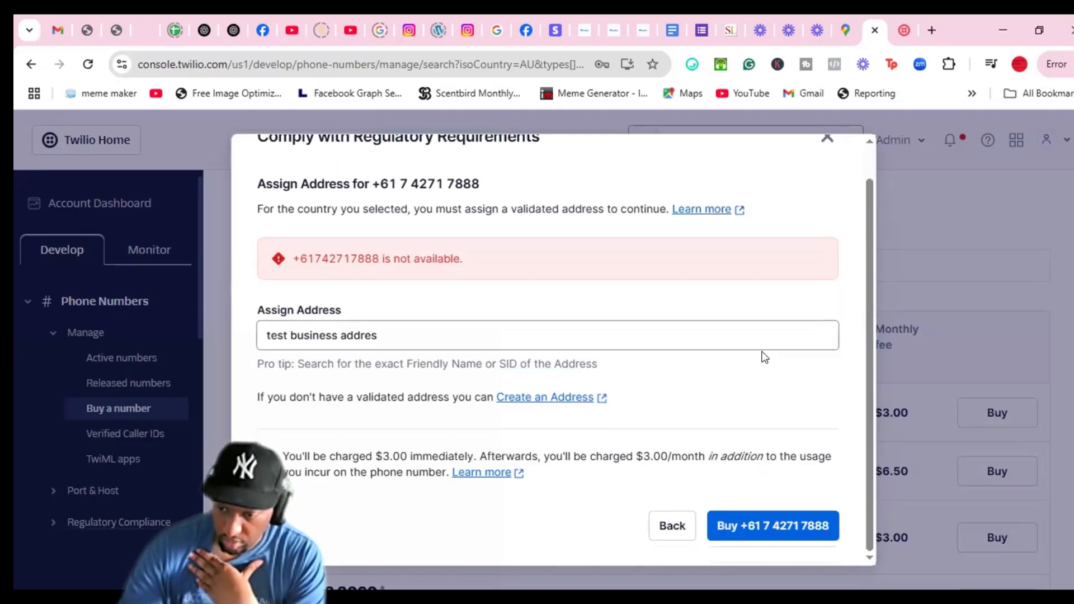
{"action": "scroll", "coordinate": [750, 431], "scroll_direction": "up", "scroll_amount": 1}
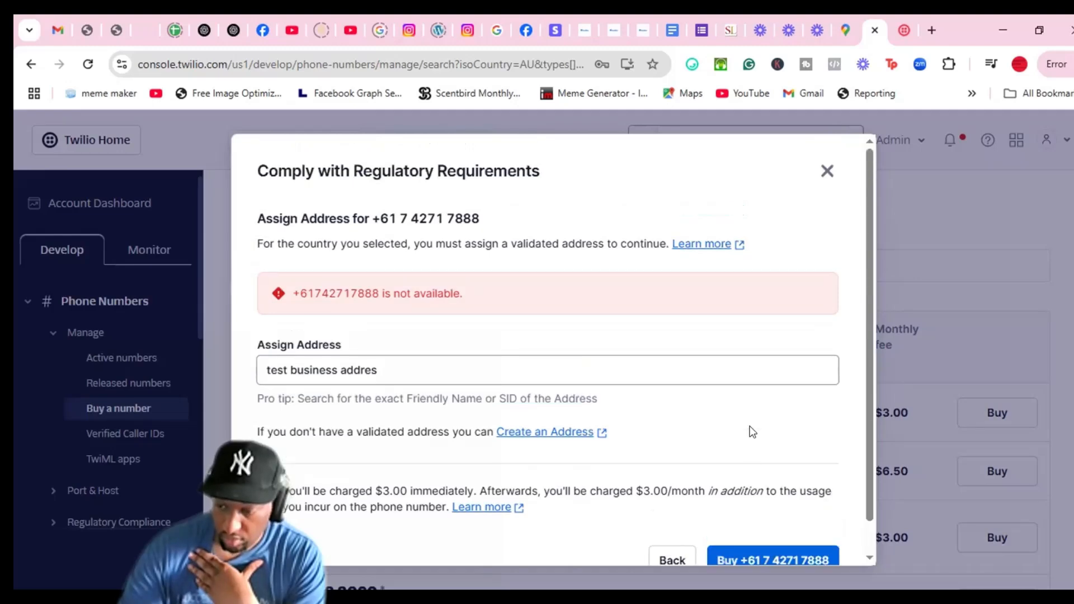
{"action": "scroll", "coordinate": [752, 517], "scroll_direction": "down", "scroll_amount": 1}
{"action": "left_click", "coordinate": [753, 515]}
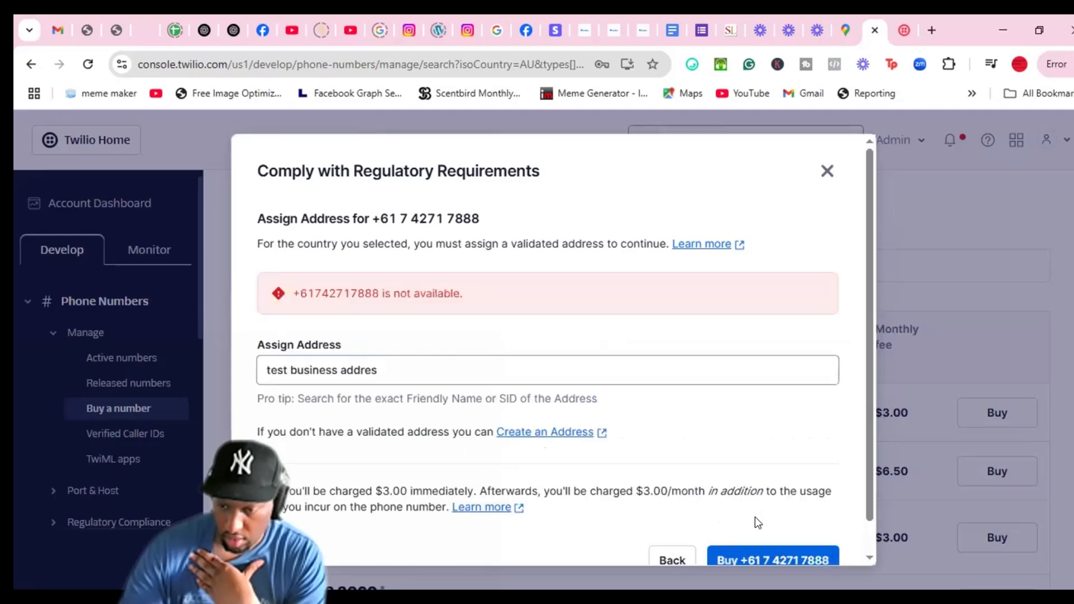
Replace the Assign Address text with the pasted address SID
{"action": "left_click", "coordinate": [420, 364]}
{"action": "double_click", "coordinate": [425, 366]}
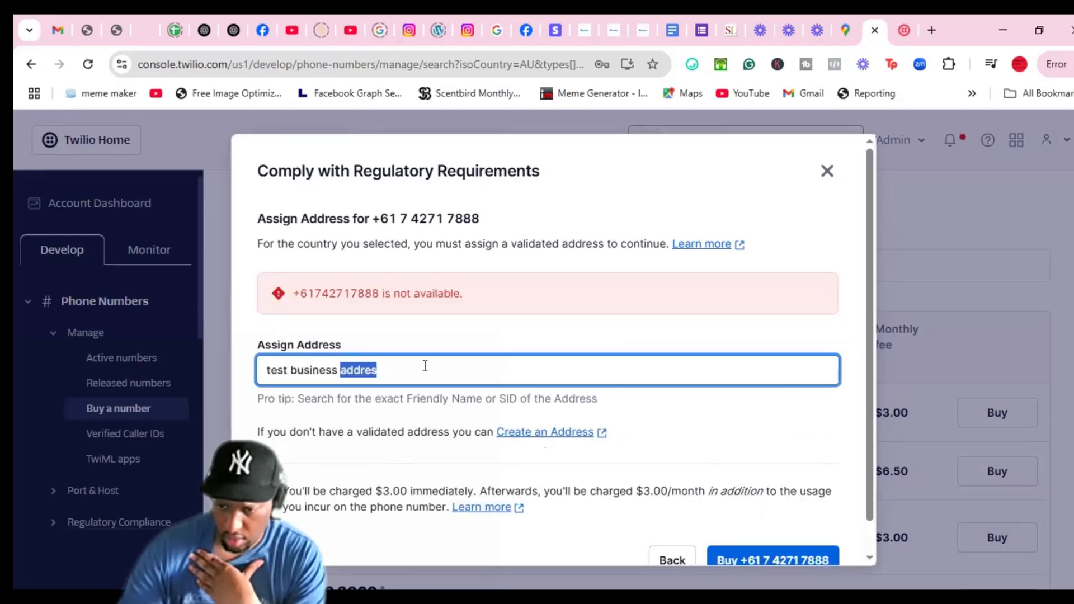
{"action": "key", "text": "ctrl+a"}
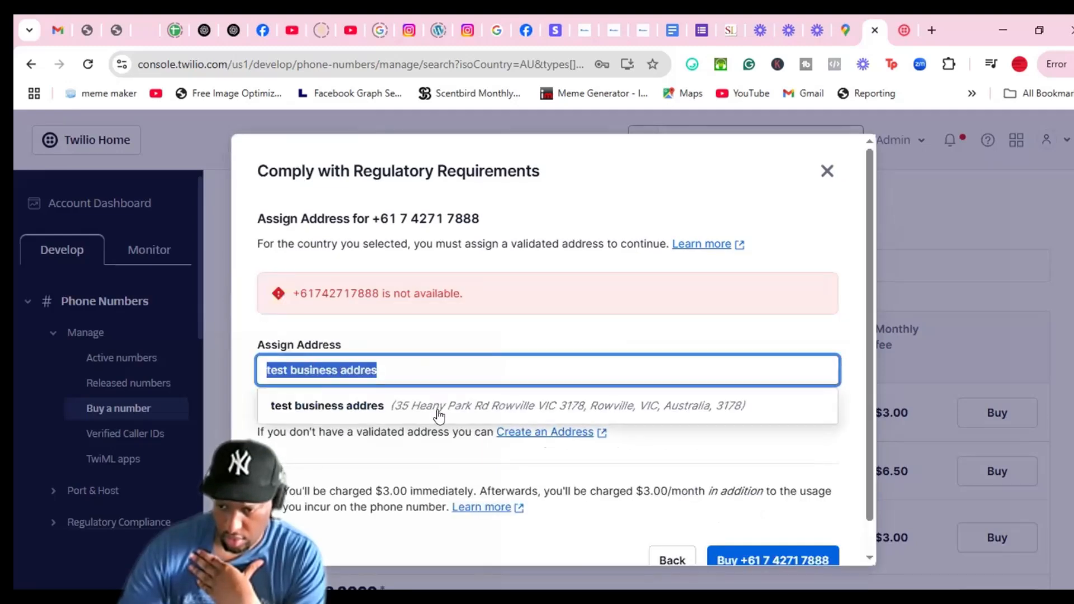
{"action": "type", "text": "ADe4d52de4575aaa2e204812007ec1d8d0"}
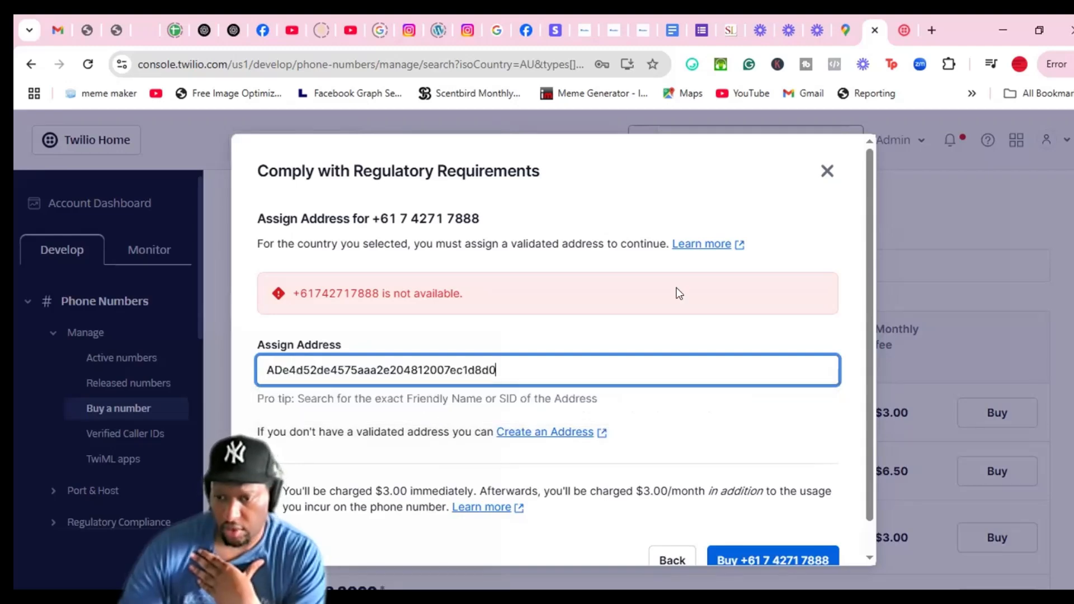
{"action": "scroll", "coordinate": [750, 512], "scroll_direction": "down", "scroll_amount": 1}
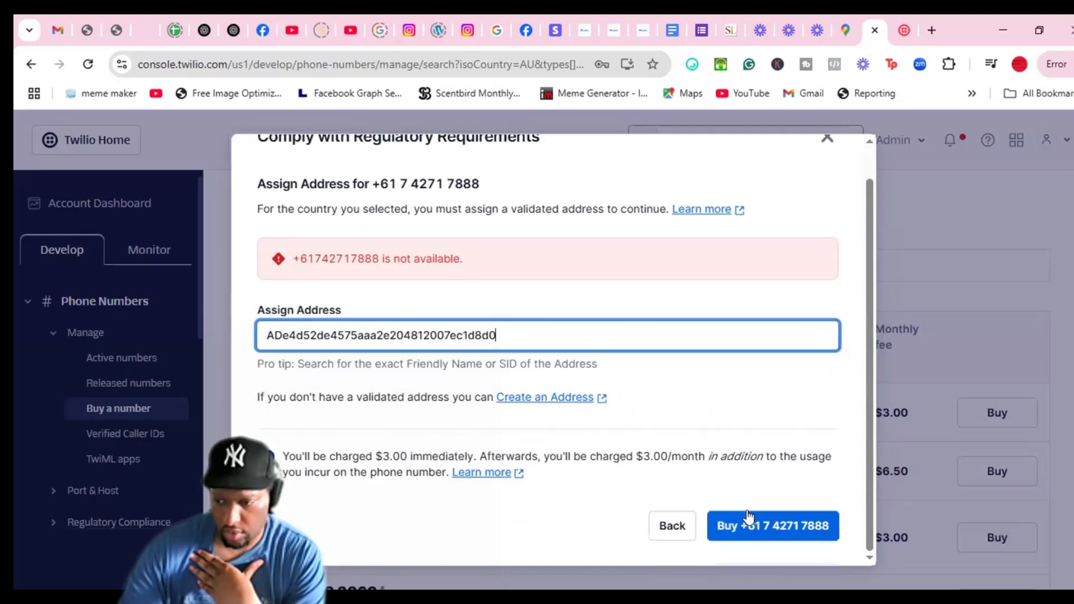
{"action": "left_click", "coordinate": [770, 528]}
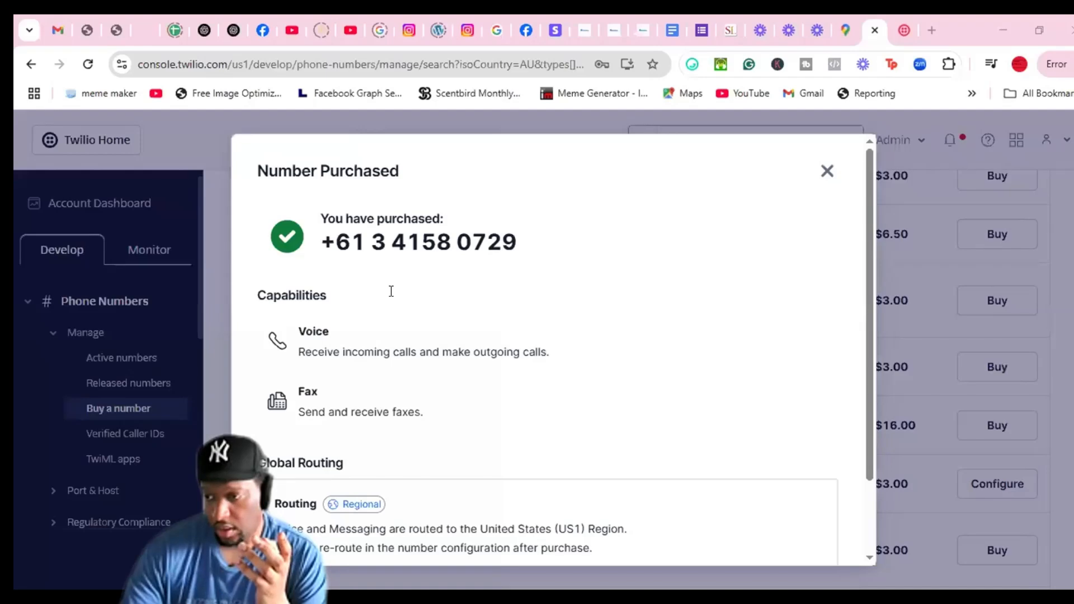
{"action": "scroll", "coordinate": [739, 331], "scroll_direction": "down", "scroll_amount": 2}
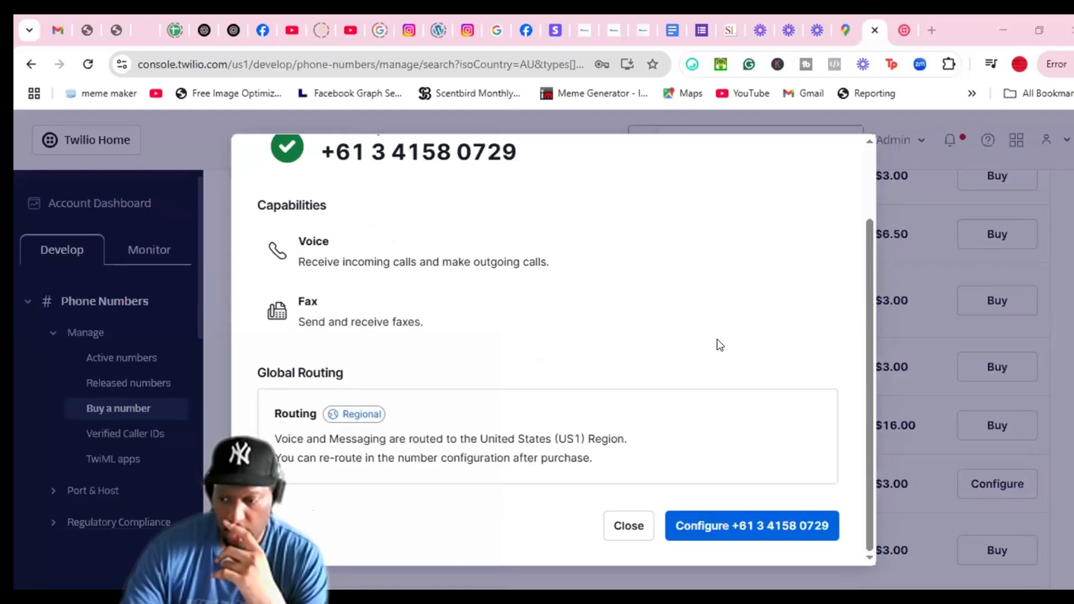
{"action": "scroll", "coordinate": [718, 273], "scroll_direction": "up", "scroll_amount": 2}
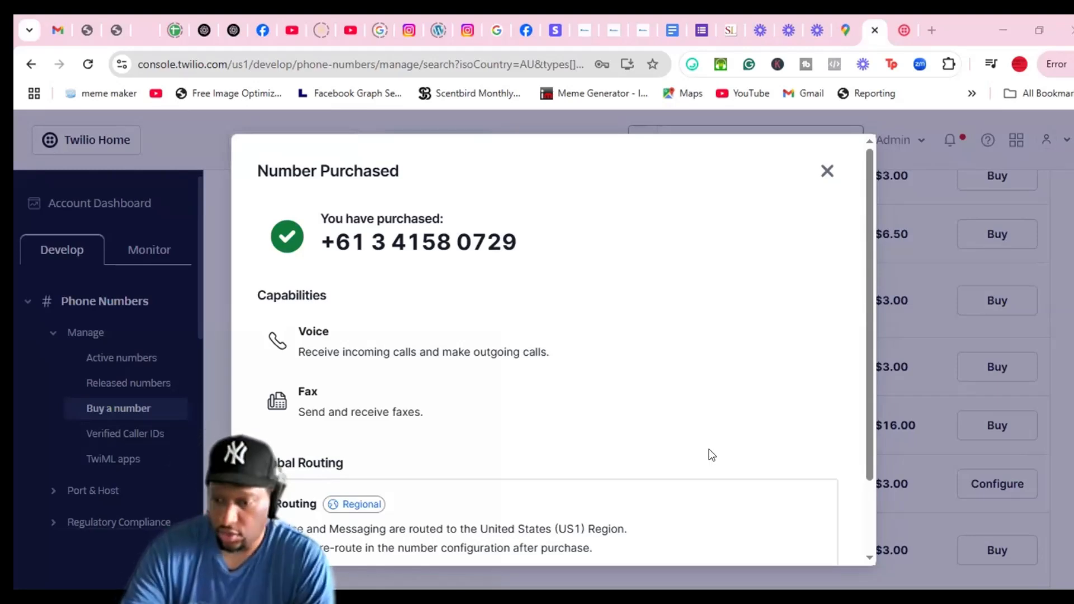
{"action": "scroll", "coordinate": [715, 450], "scroll_direction": "down", "scroll_amount": 2}
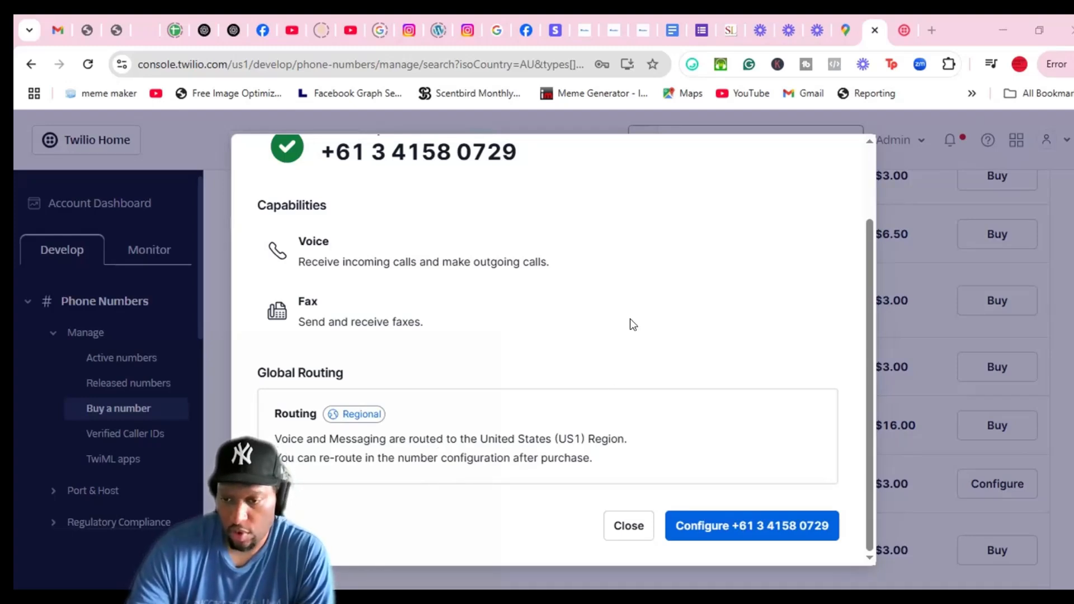
{"action": "scroll", "coordinate": [414, 300], "scroll_direction": "up", "scroll_amount": 2}
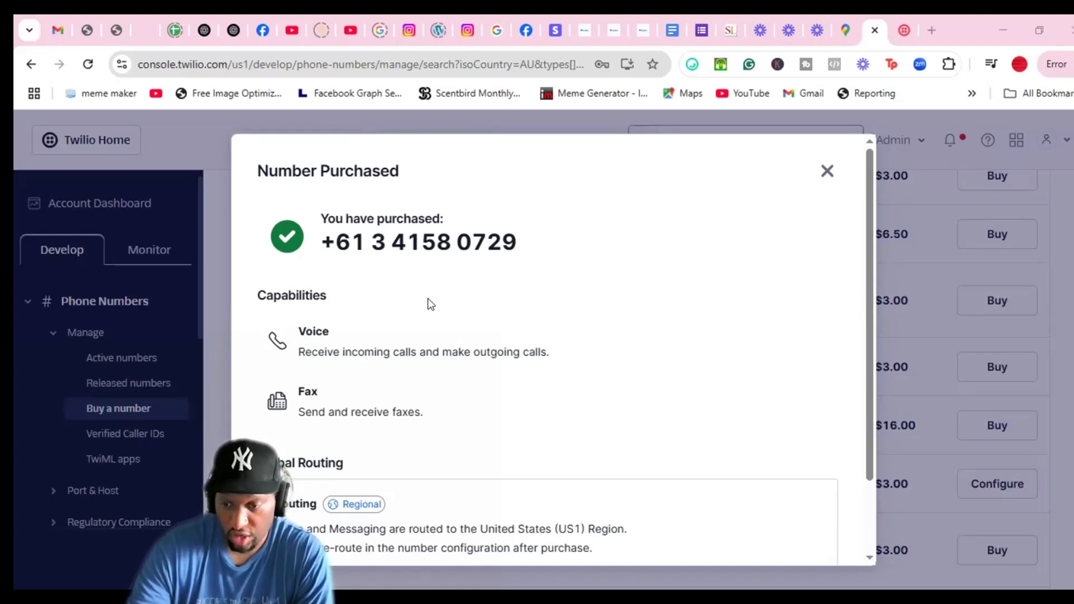
{"action": "scroll", "coordinate": [554, 353], "scroll_direction": "down", "scroll_amount": 2}
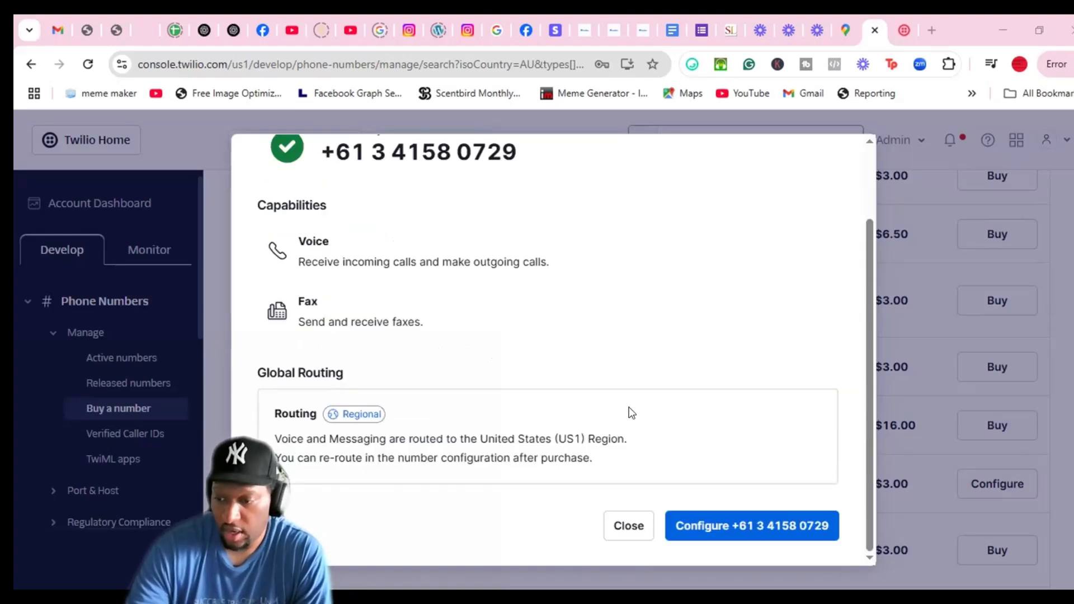
{"action": "left_click", "coordinate": [764, 531]}
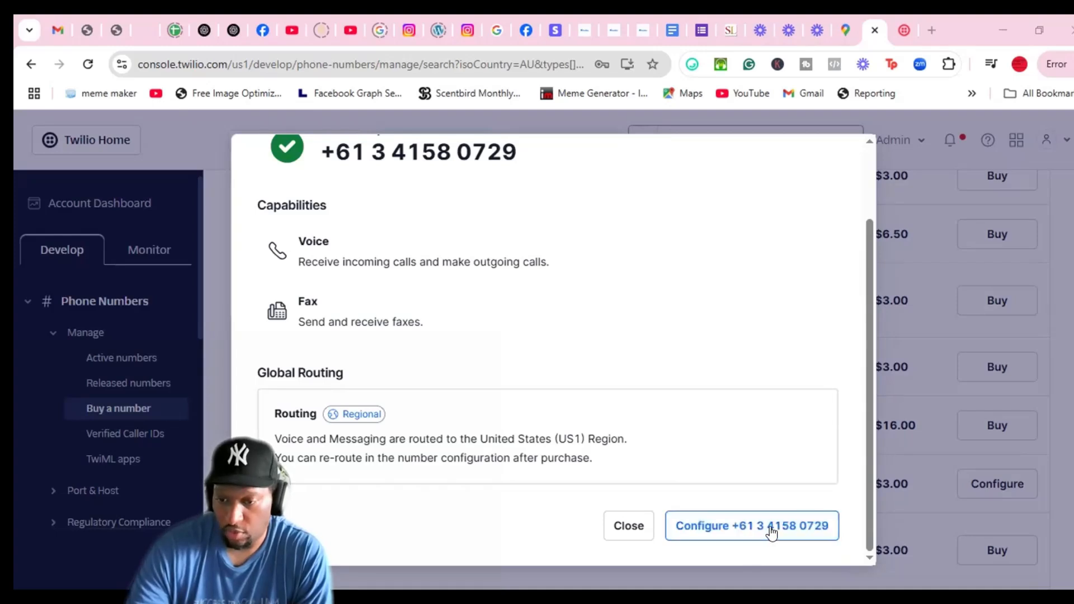
{"action": "left_click", "coordinate": [772, 533]}
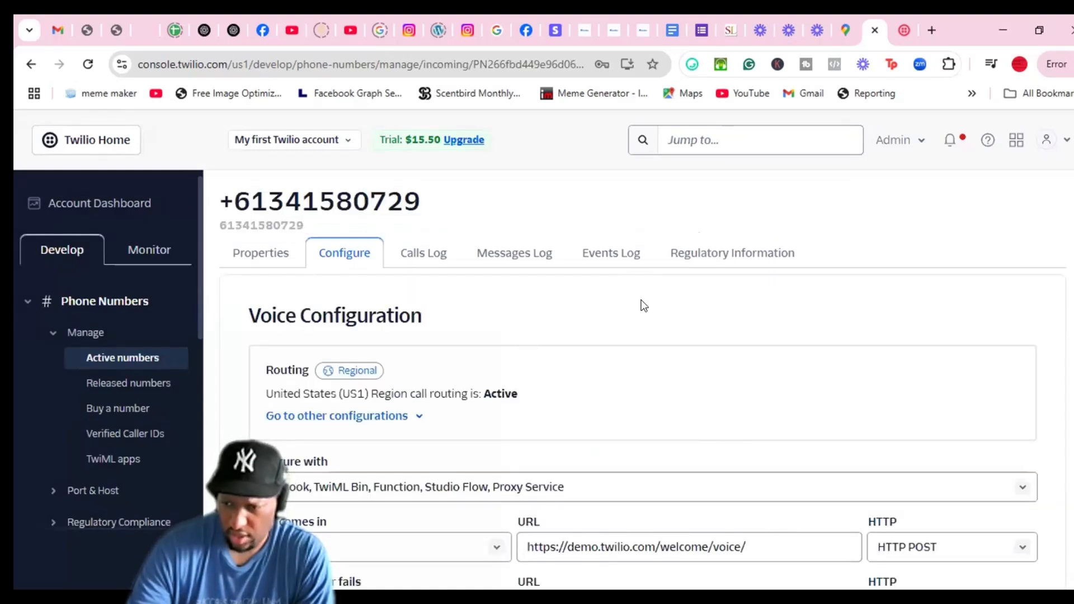
{"action": "scroll", "coordinate": [914, 329], "scroll_direction": "down", "scroll_amount": 5}
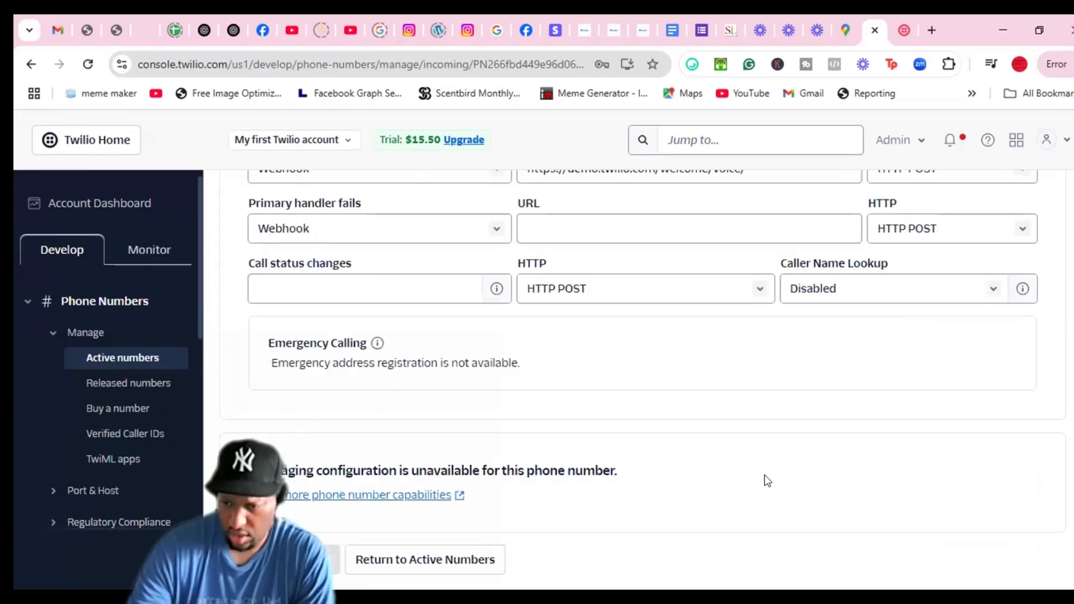
{"action": "scroll", "coordinate": [764, 448], "scroll_direction": "up", "scroll_amount": 3}
{"action": "scroll", "coordinate": [774, 448], "scroll_direction": "down", "scroll_amount": 3}
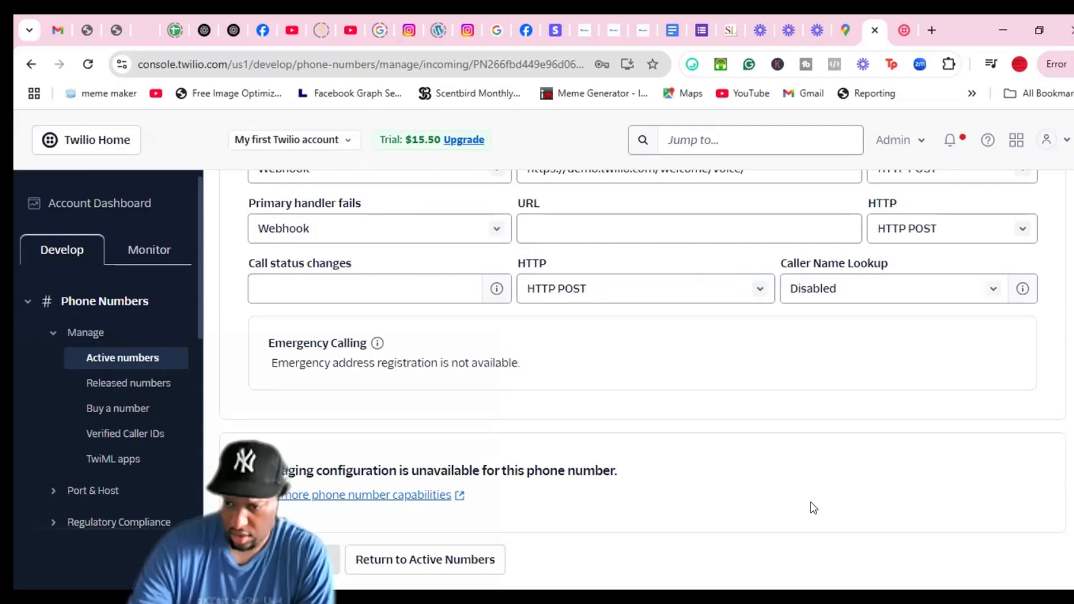
{"action": "scroll", "coordinate": [811, 502], "scroll_direction": "up", "scroll_amount": 4}
{"action": "scroll", "coordinate": [808, 504], "scroll_direction": "up", "scroll_amount": 3}
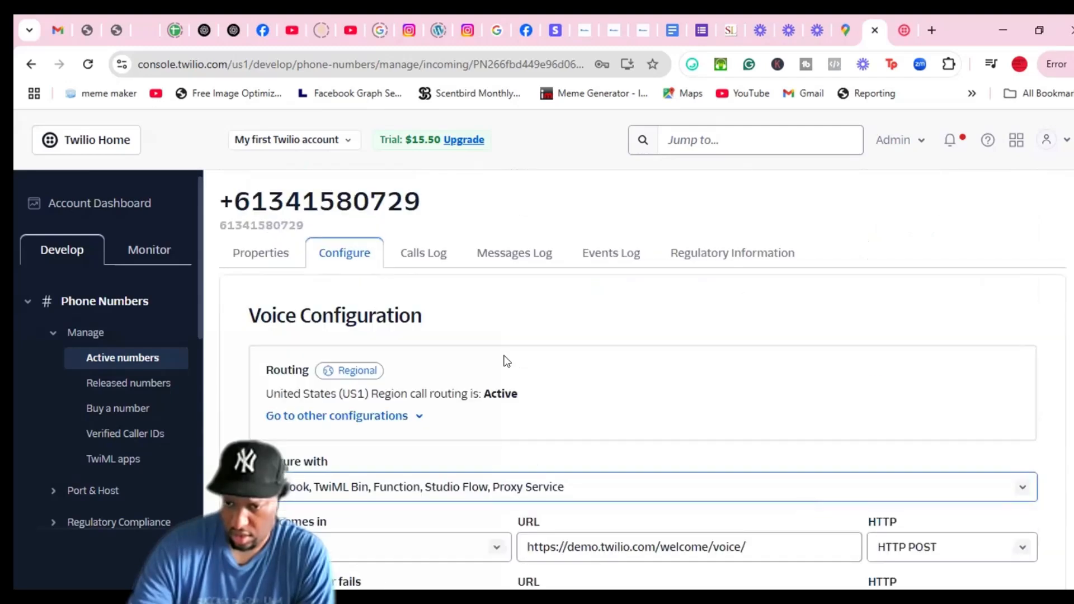
Check the number's Properties and Events Log, then return to the Account Dashboard
{"action": "left_click", "coordinate": [253, 249]}
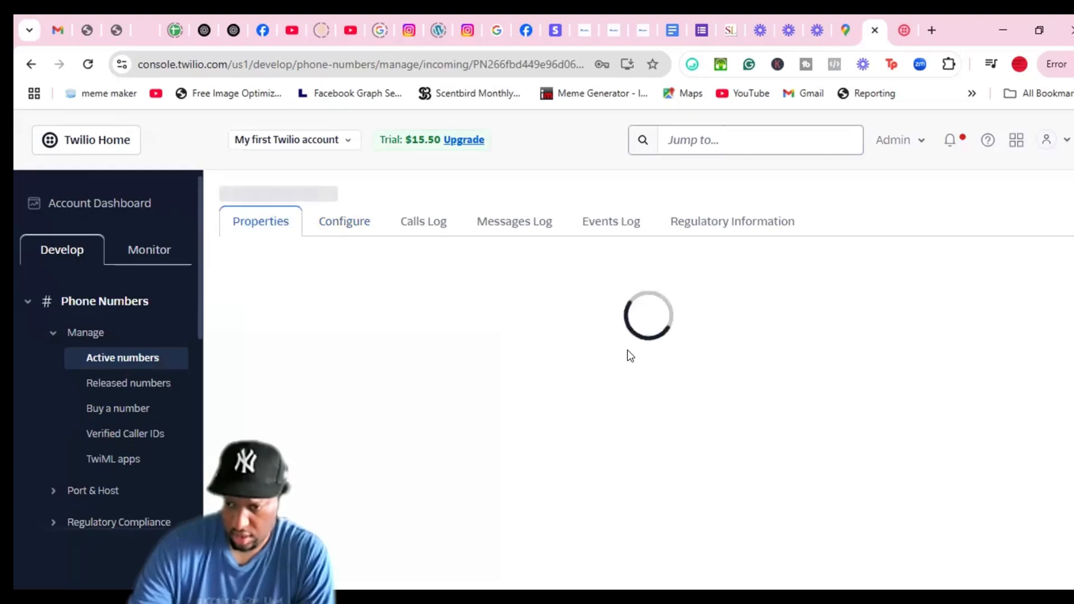
{"action": "scroll", "coordinate": [804, 301], "scroll_direction": "down", "scroll_amount": 2}
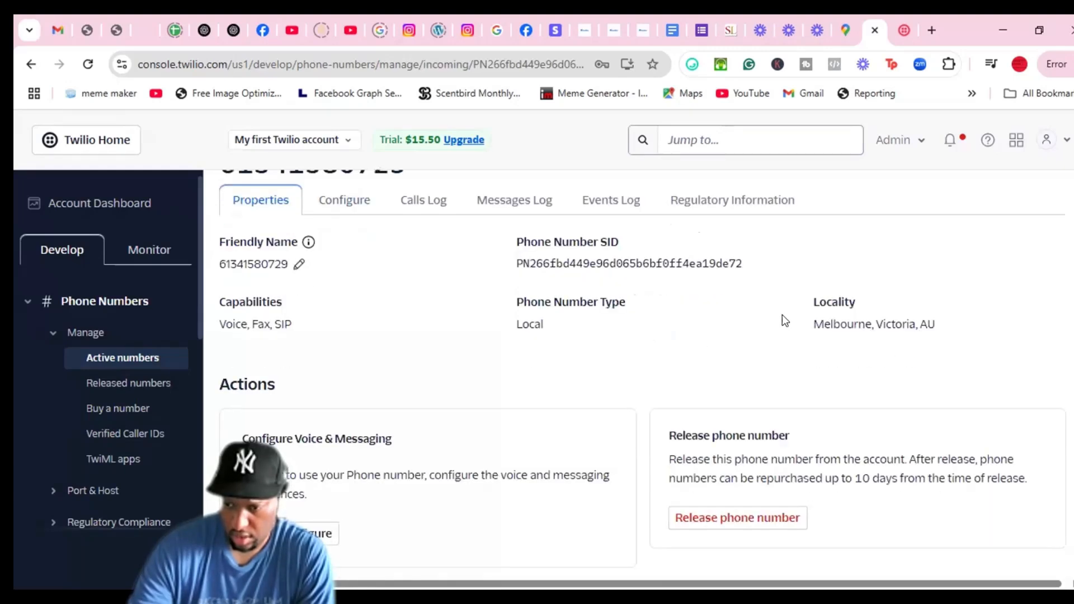
{"action": "scroll", "coordinate": [782, 341], "scroll_direction": "up", "scroll_amount": 2}
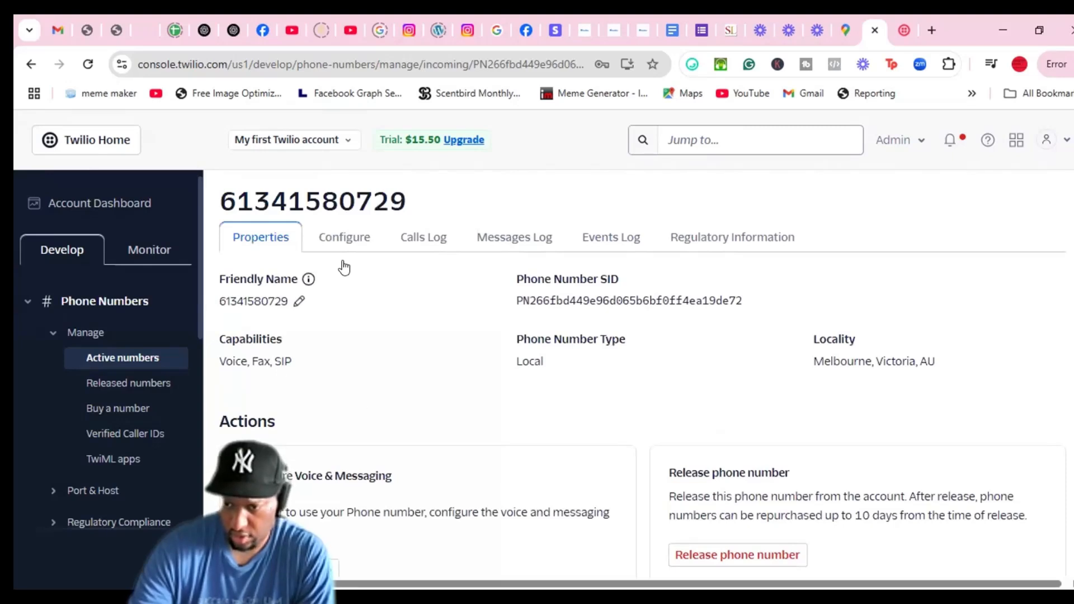
{"action": "left_click", "coordinate": [634, 242]}
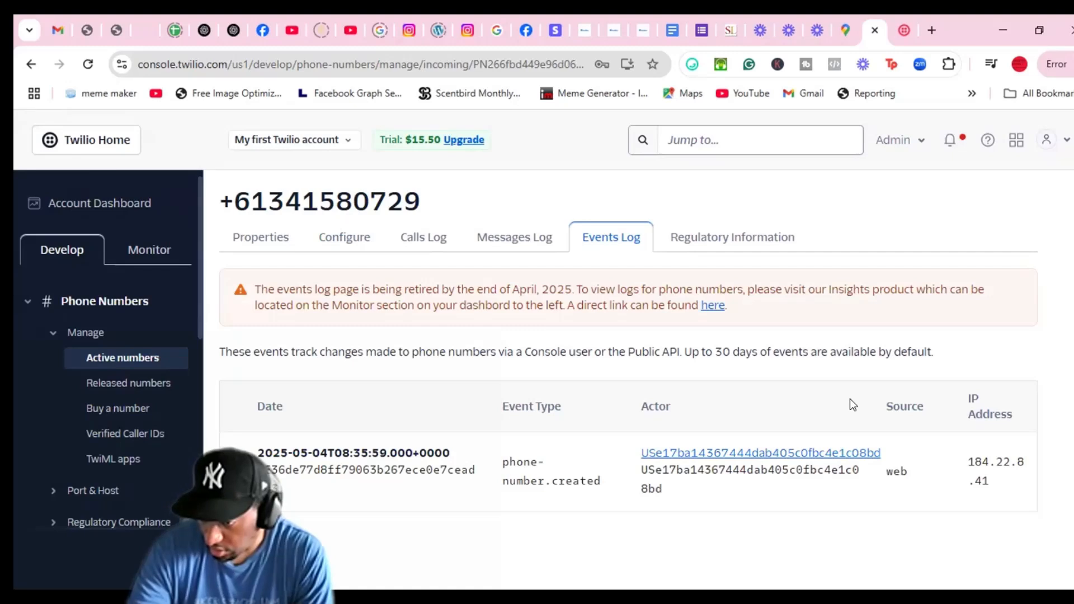
{"action": "left_click", "coordinate": [121, 211]}
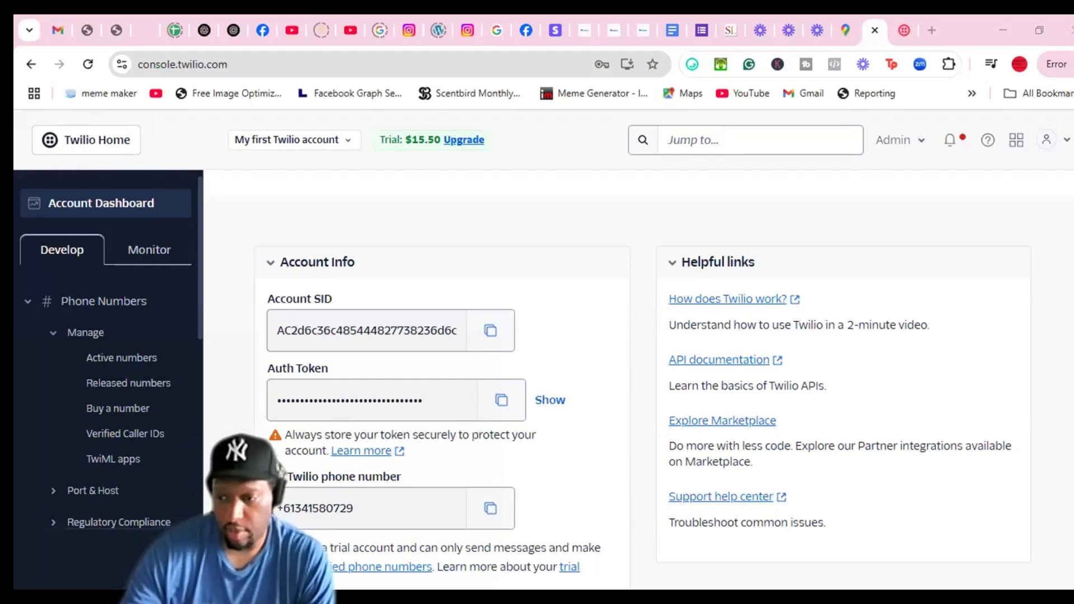
Locate the Account SID and Auth Token in Account Info, then open a new browser tab
{"action": "scroll", "coordinate": [653, 278], "scroll_direction": "up", "scroll_amount": 5}
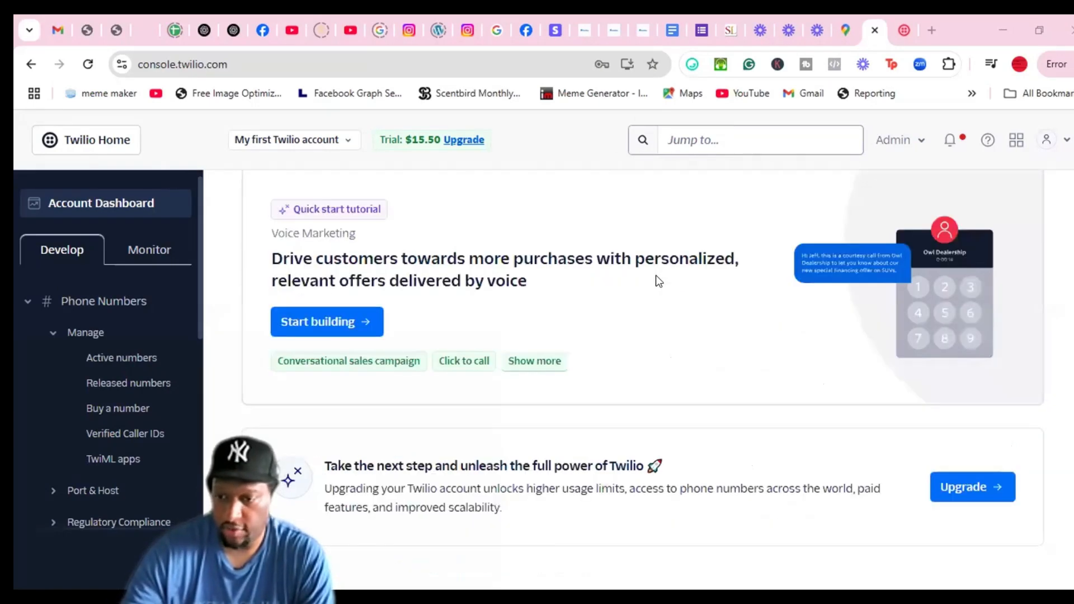
{"action": "scroll", "coordinate": [653, 278], "scroll_direction": "up", "scroll_amount": 3}
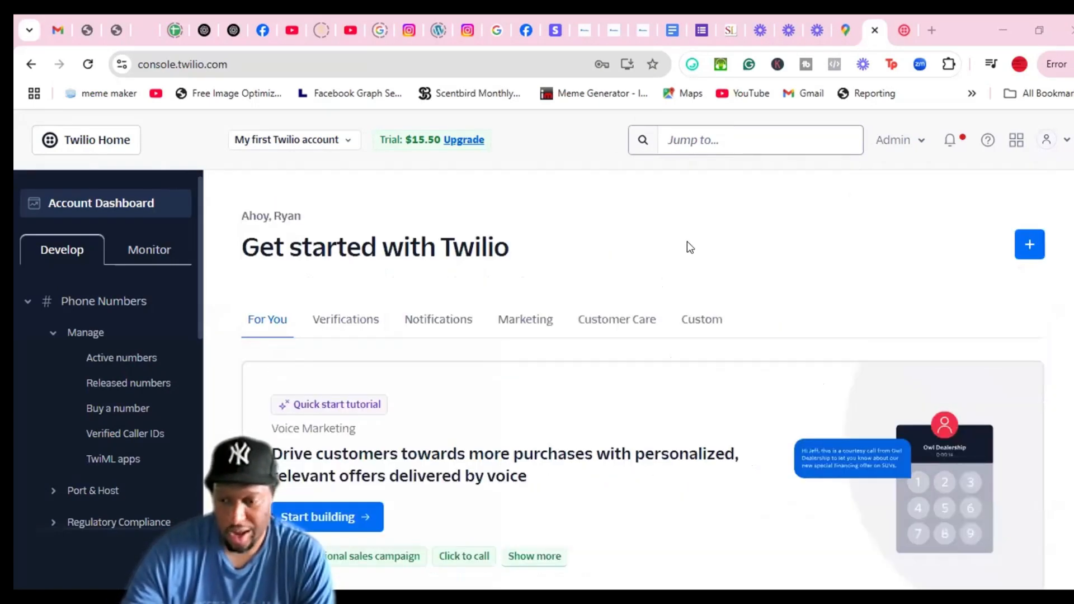
{"action": "scroll", "coordinate": [540, 335], "scroll_direction": "down", "scroll_amount": 8}
{"action": "scroll", "coordinate": [590, 324], "scroll_direction": "down", "scroll_amount": 2}
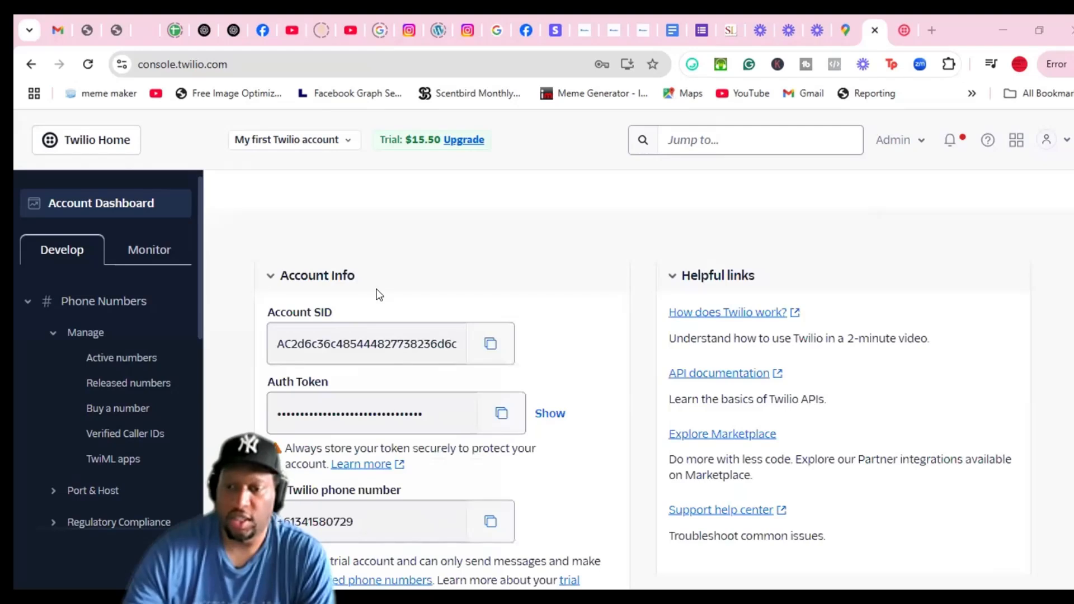
{"action": "scroll", "coordinate": [358, 313], "scroll_direction": "down", "scroll_amount": 1}
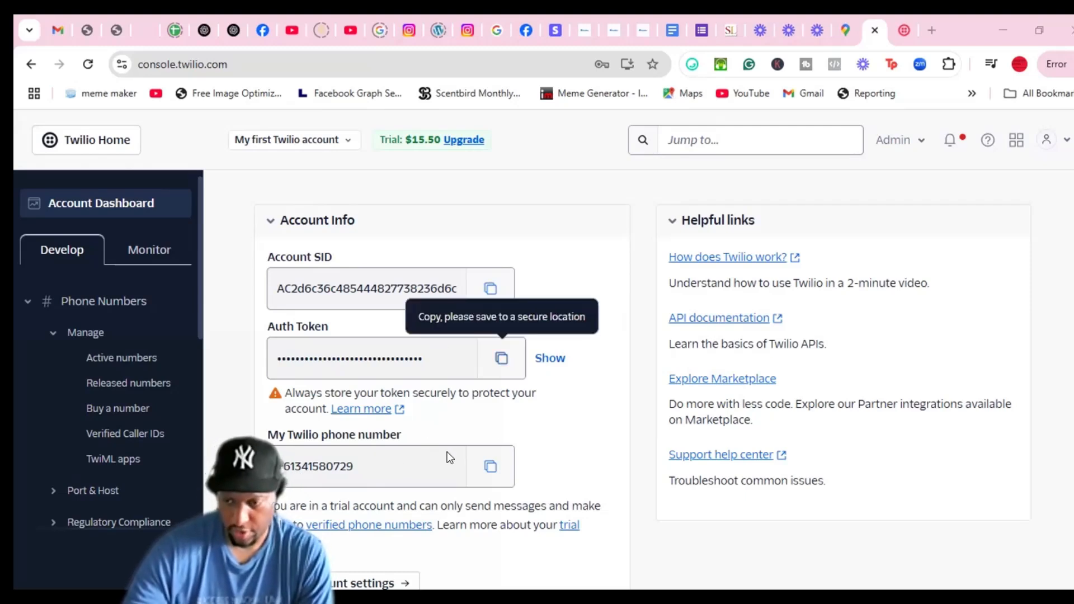
{"action": "scroll", "coordinate": [508, 509], "scroll_direction": "up", "scroll_amount": 1}
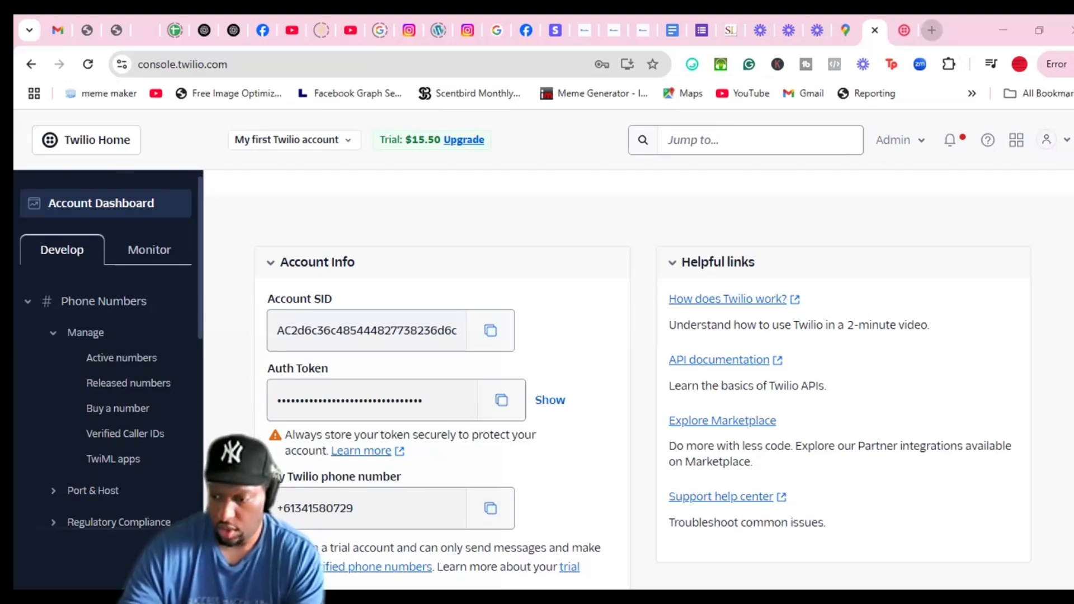
{"action": "key", "text": "ctrl+t"}
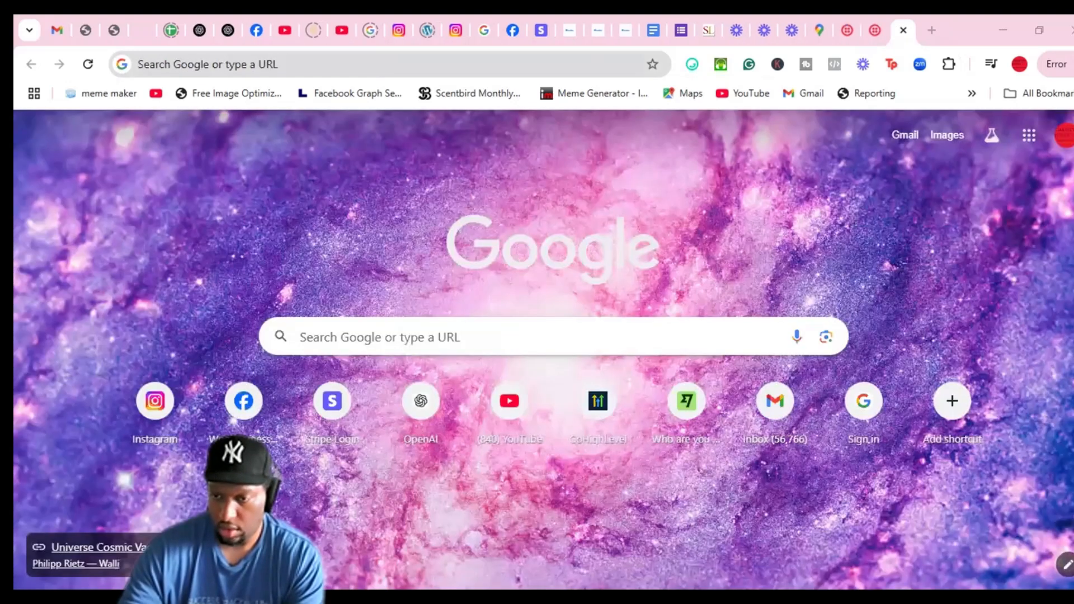
Go to the Vapi dashboard at dashboard.vapi.ai using the 'vap' address-bar completion
{"action": "left_click", "coordinate": [333, 59]}
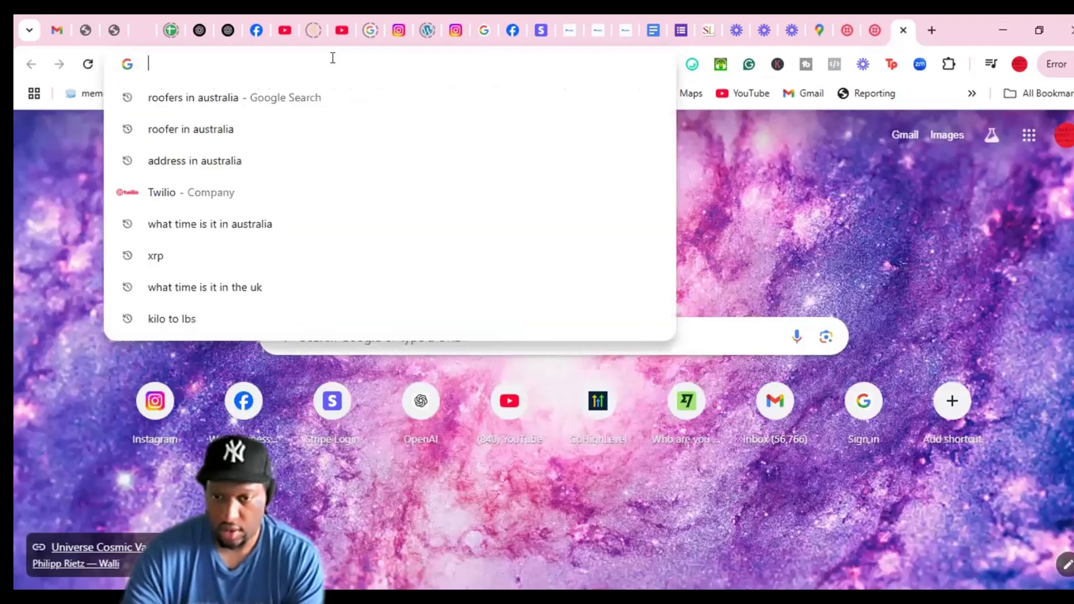
{"action": "type", "text": "va"}
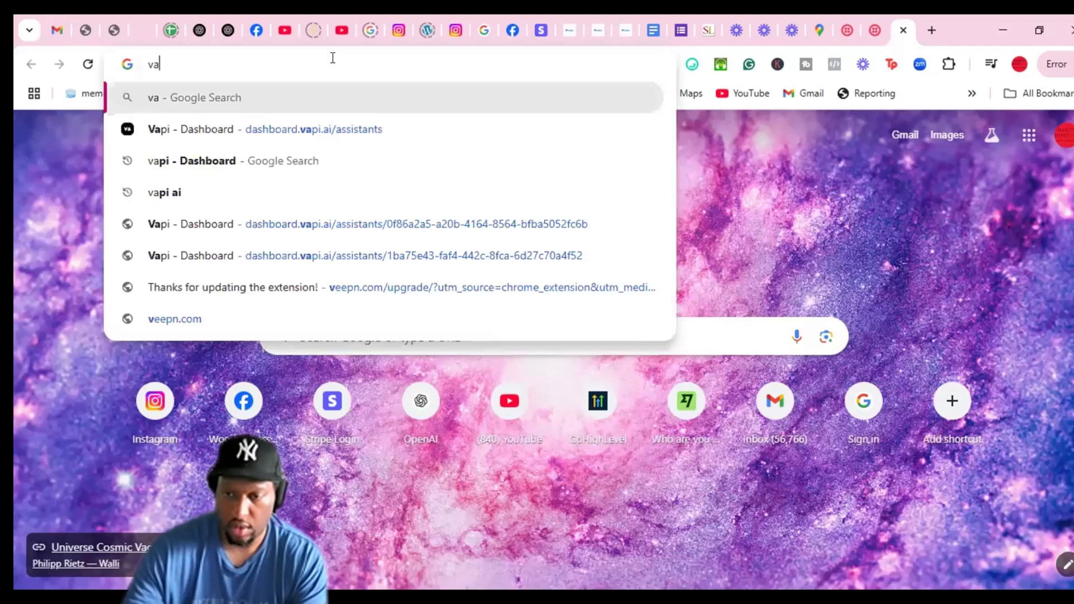
{"action": "type", "text": "p"}
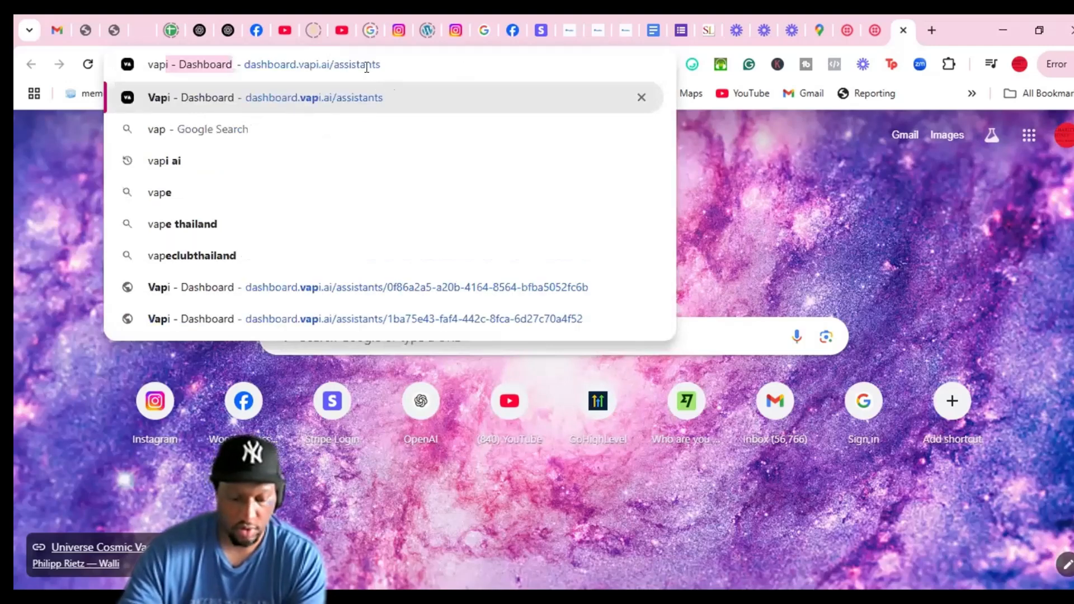
{"action": "key", "text": "Right"}
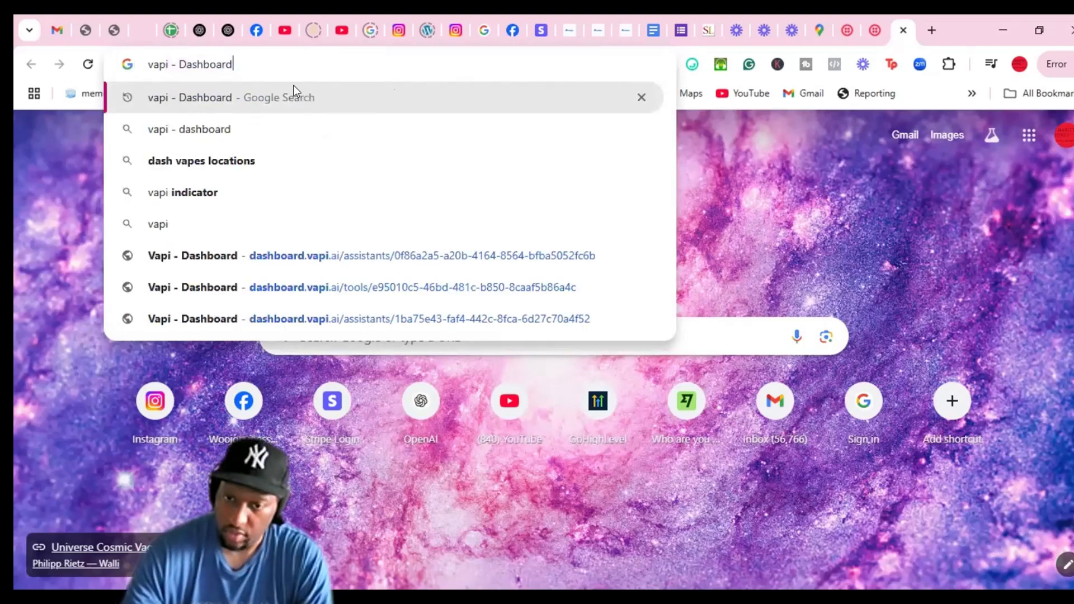
{"action": "left_click", "coordinate": [265, 262]}
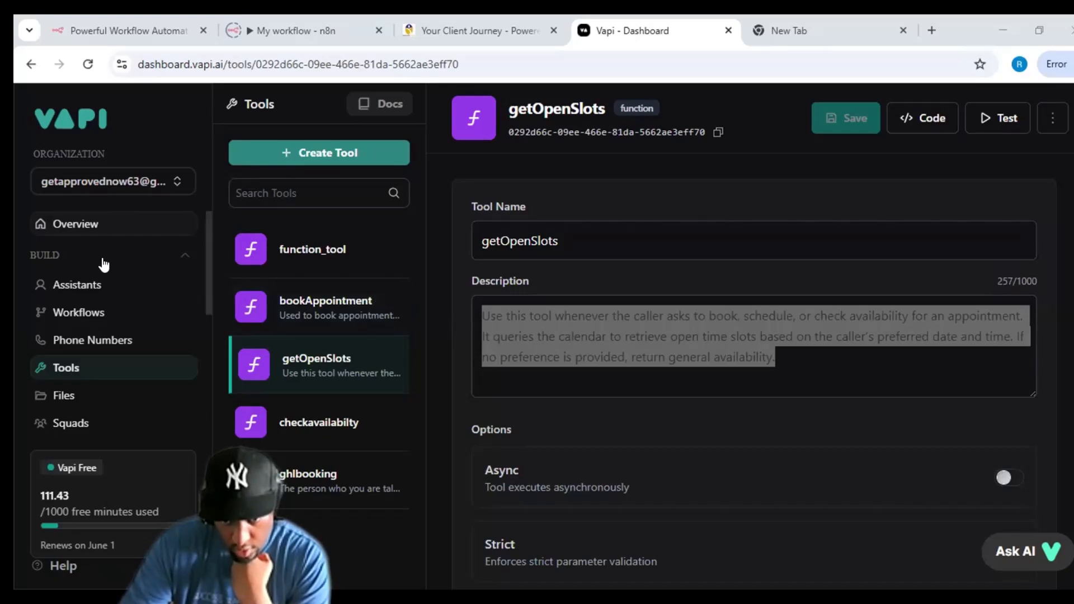
Open Vapi's Phone Numbers page showing the number routed to the realtor appointment-setter assistant
{"action": "left_click", "coordinate": [93, 338]}
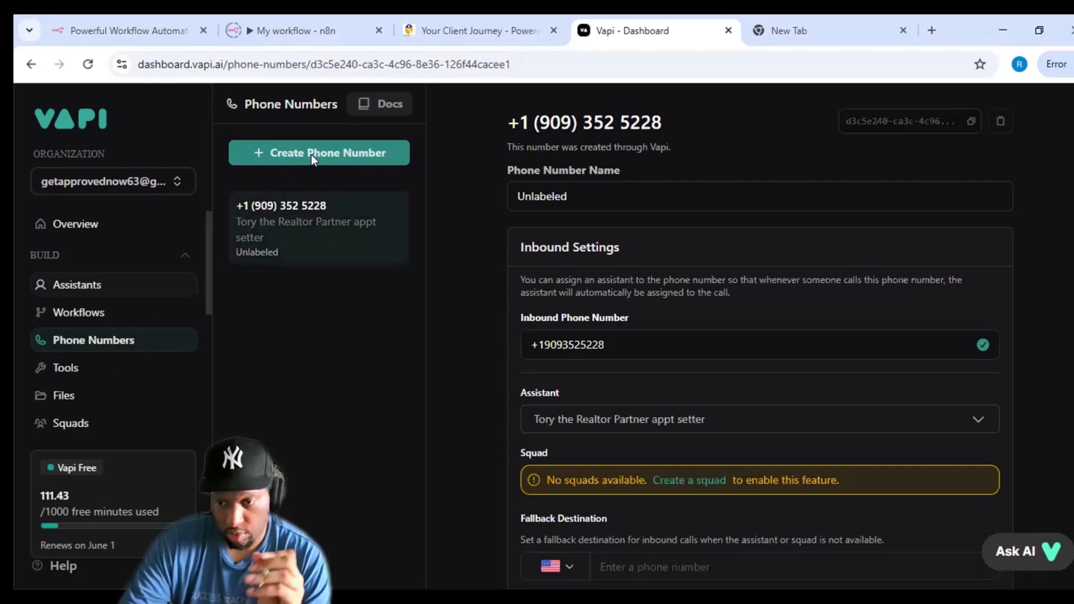
Begin a new Vapi phone number via the Import Twilio form, ready to enter the number
{"action": "left_click", "coordinate": [334, 148]}
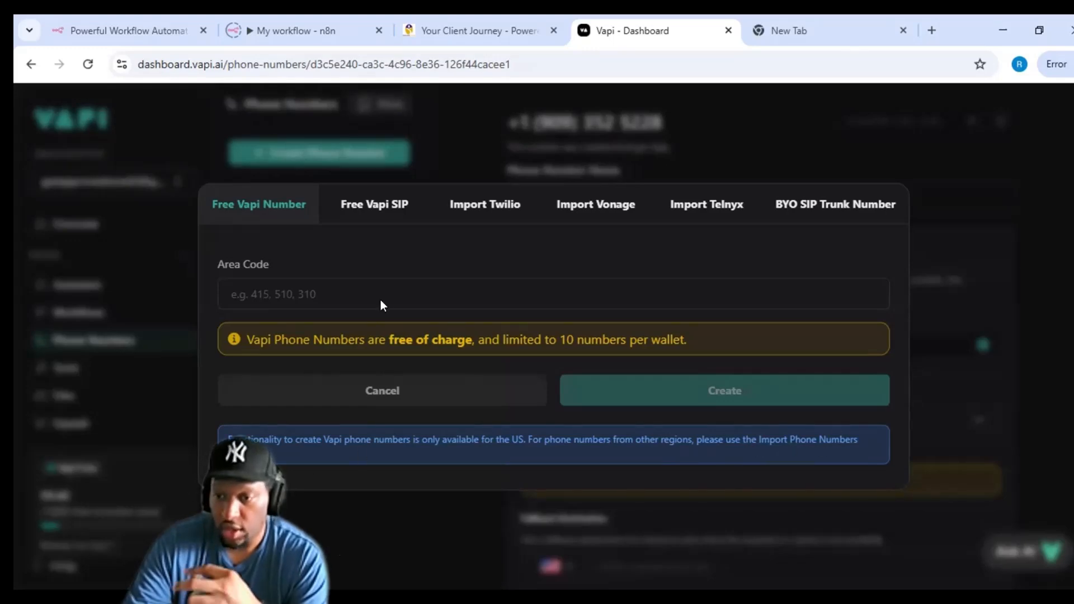
{"action": "left_click", "coordinate": [477, 210]}
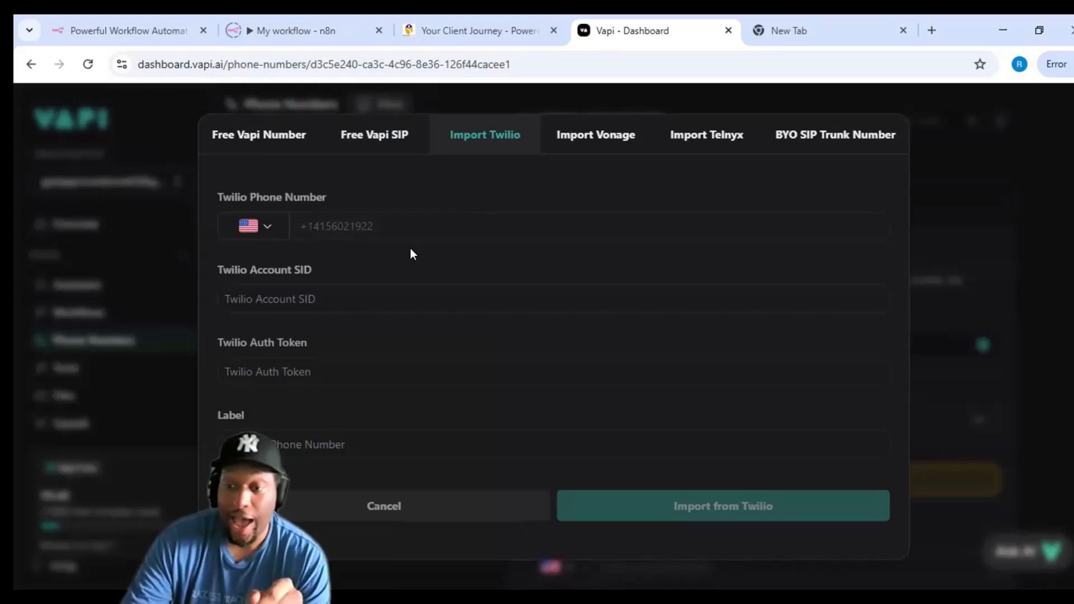
{"action": "left_click", "coordinate": [412, 226]}
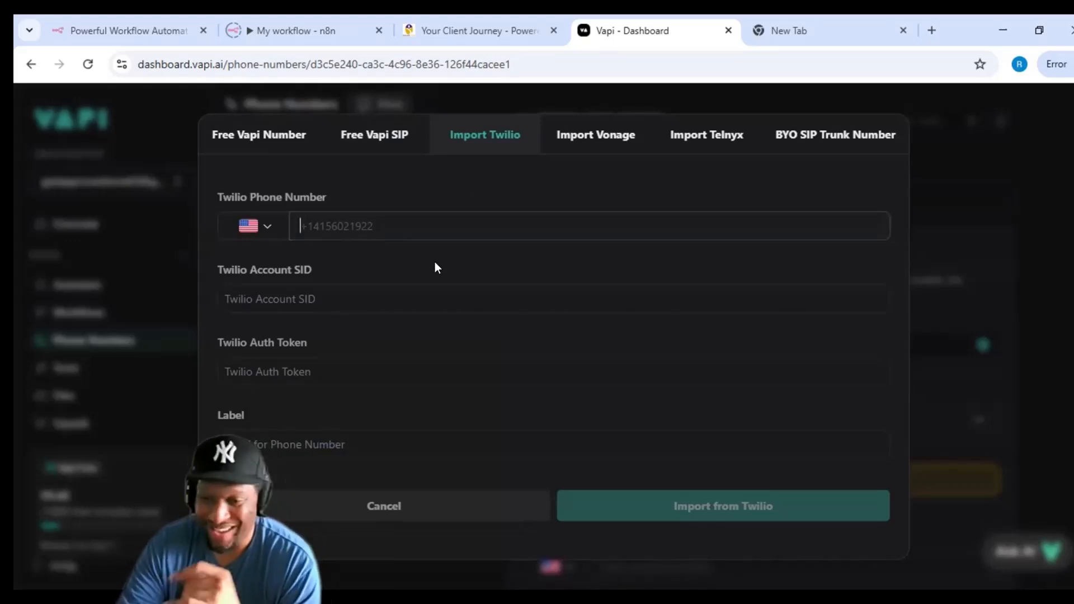